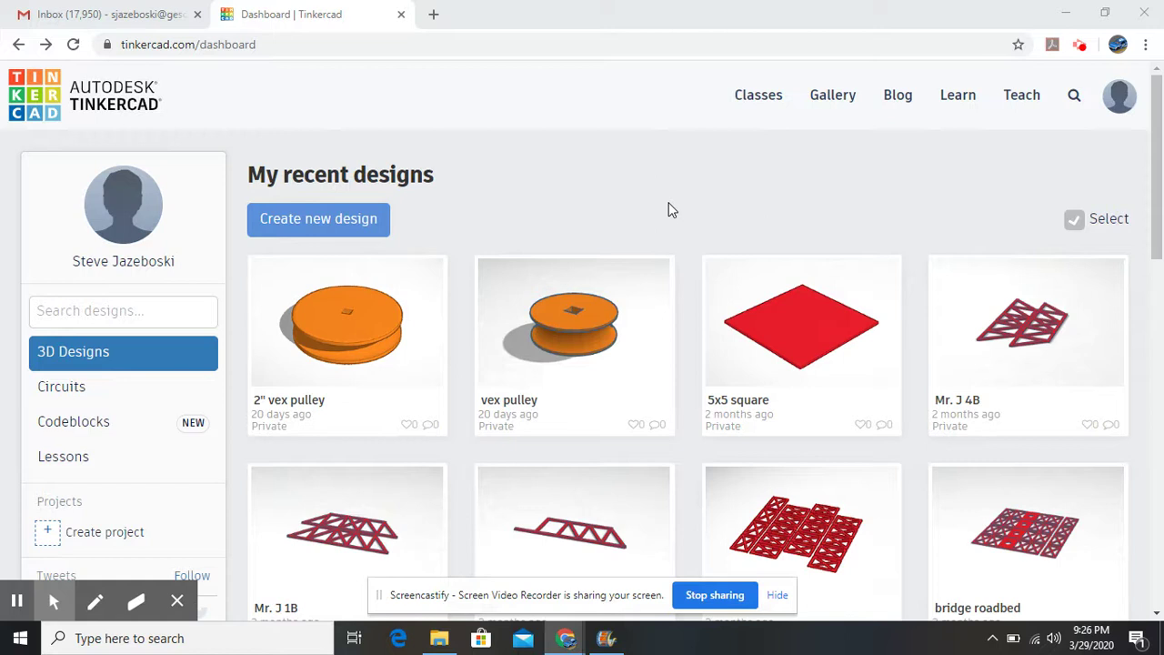
Create a new 3D design and name it "Practice Block" followed by the teacher's short name.
click(355, 222)
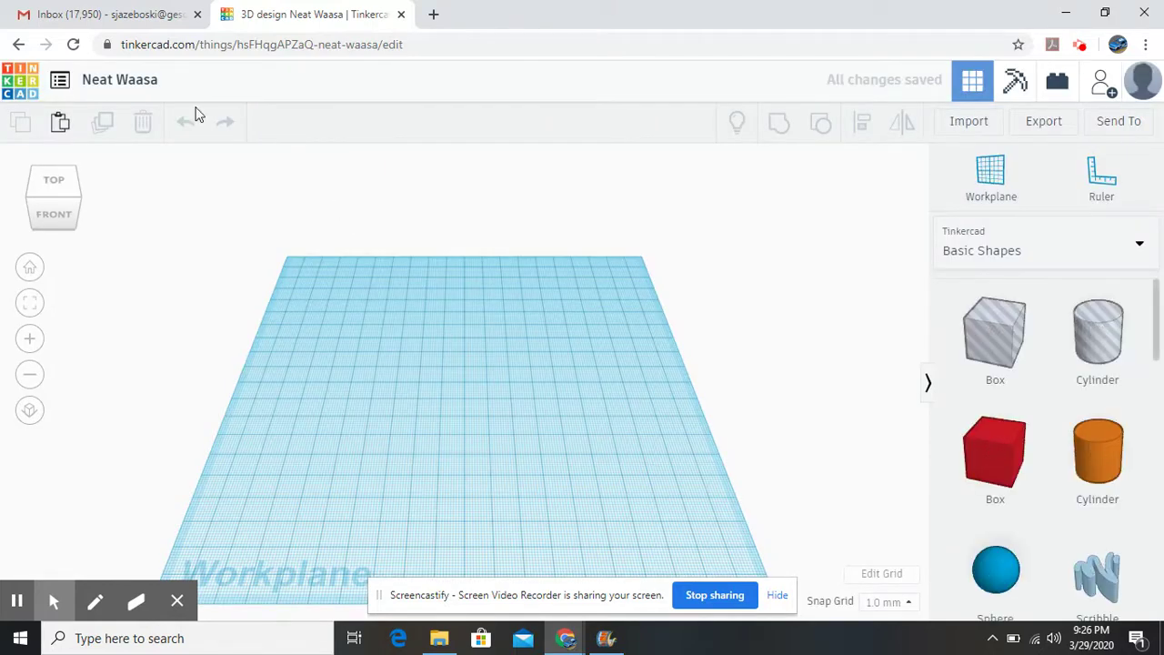
click(151, 81)
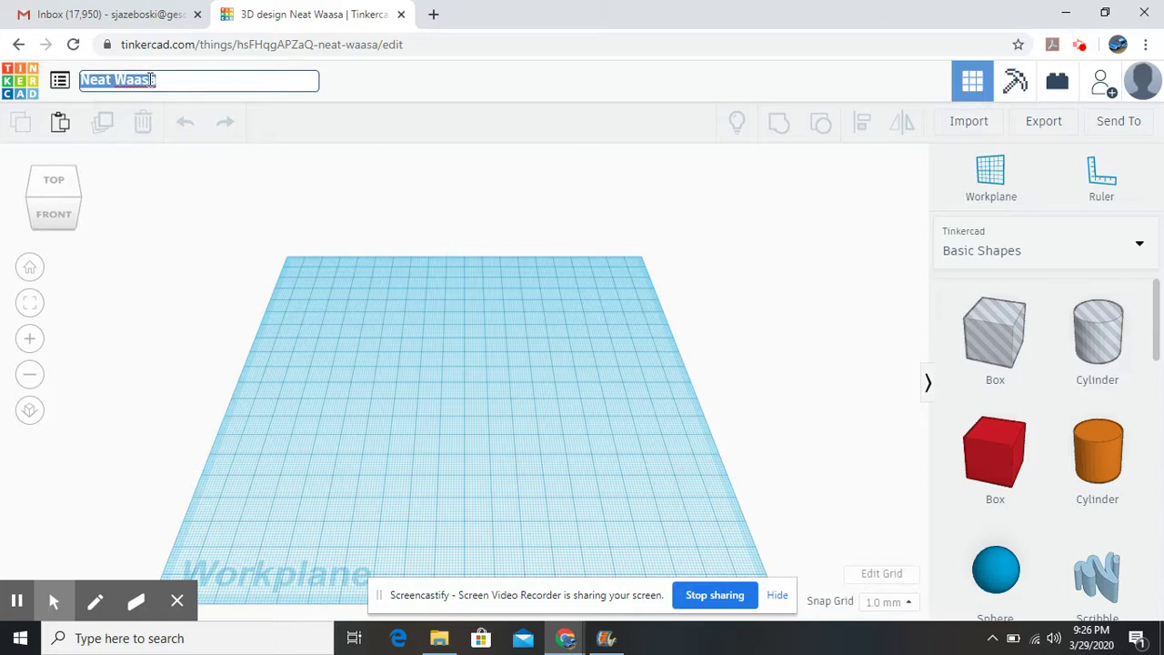
key(BackSpace)
text(Practice Block)
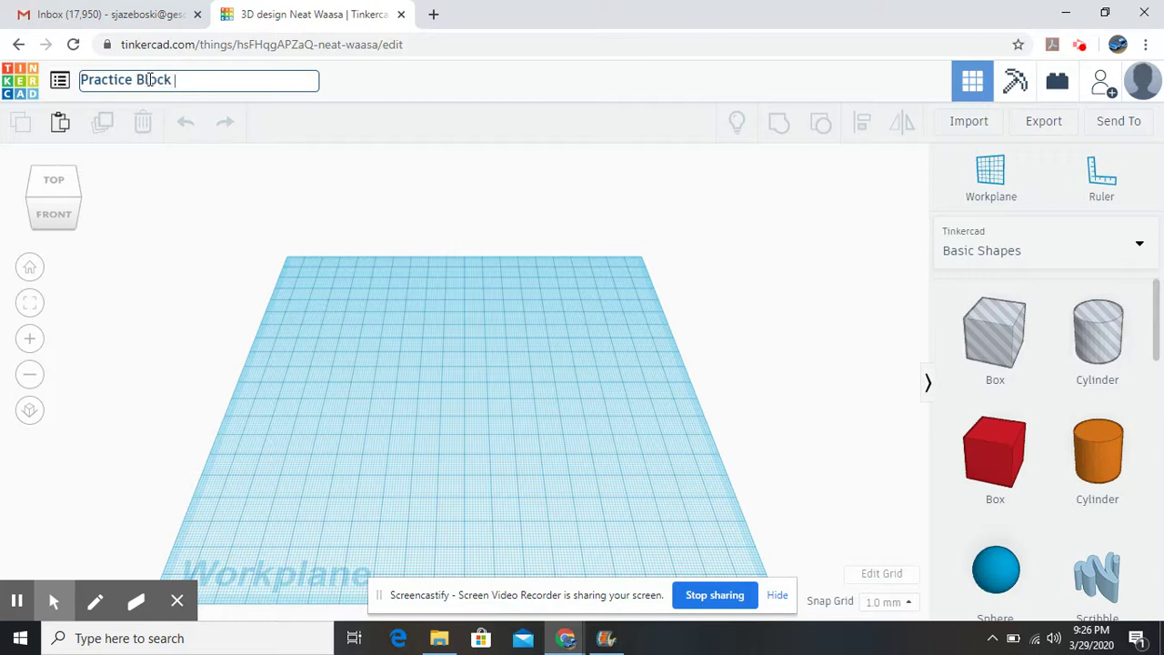
text( Mr.J)
click(406, 88)
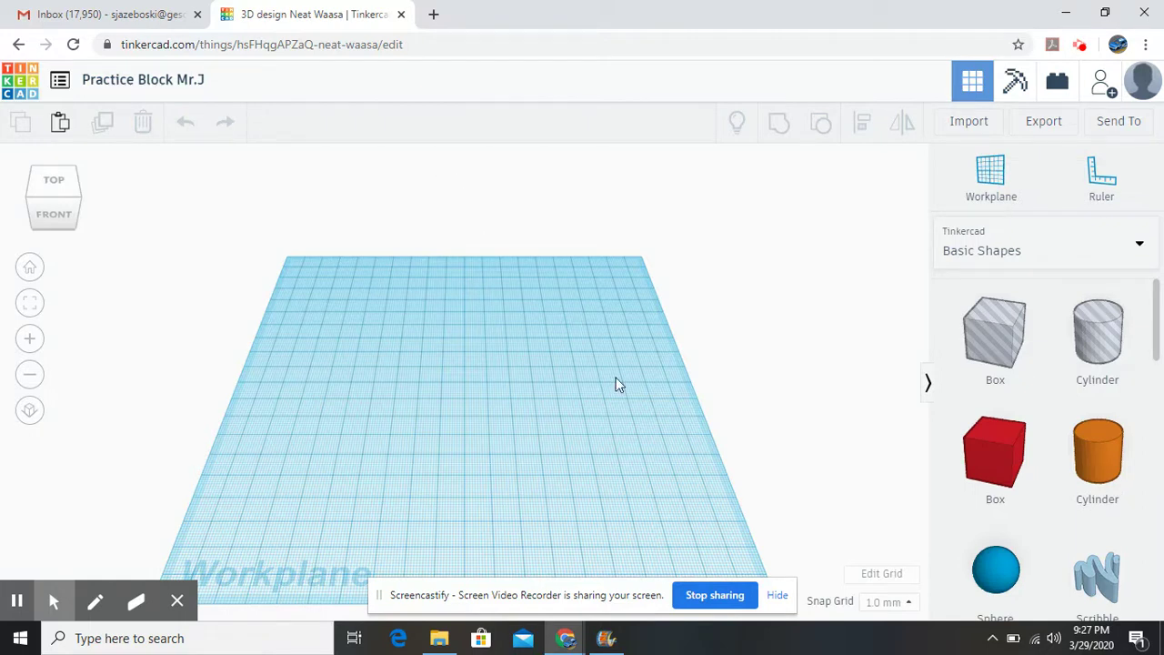
Set the workplane grid's units to inches and its width to 10.
click(887, 582)
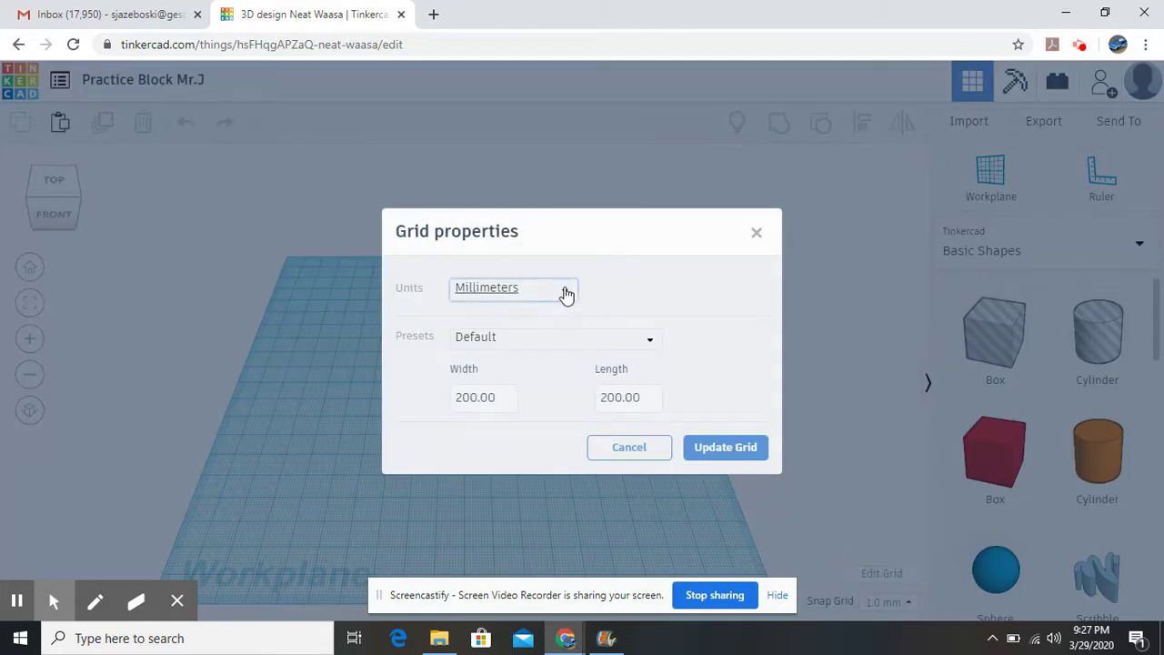
click(564, 292)
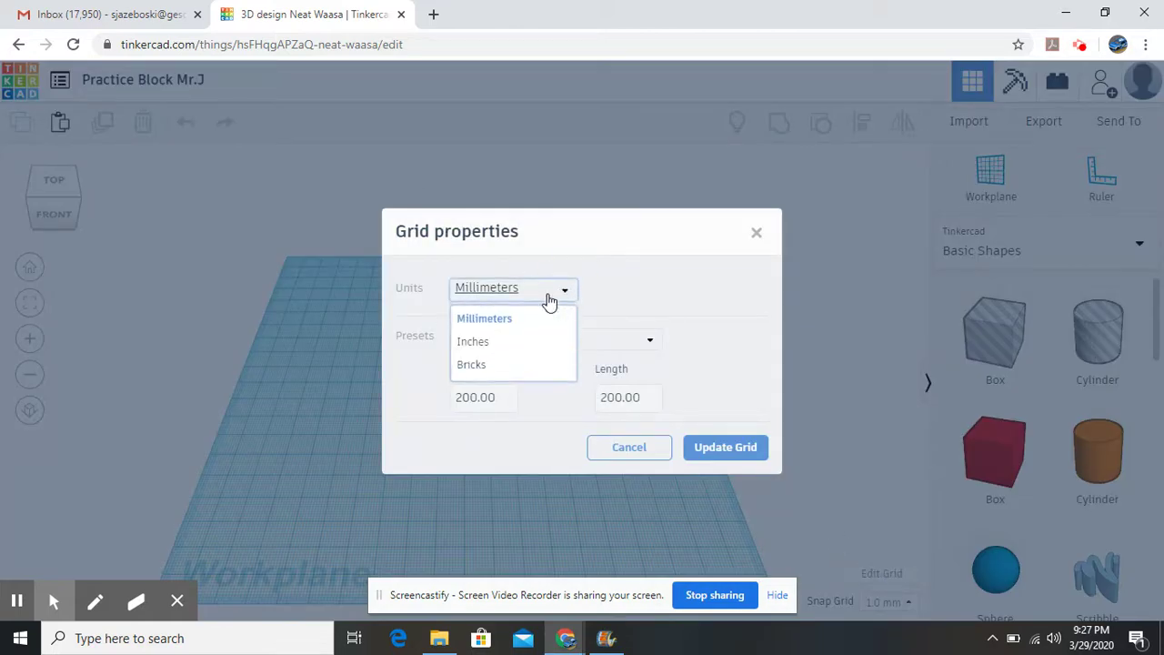
click(492, 346)
click(490, 400)
key(BackSpace)
key(BackSpace)
key(BackSpace)
key(BackSpace)
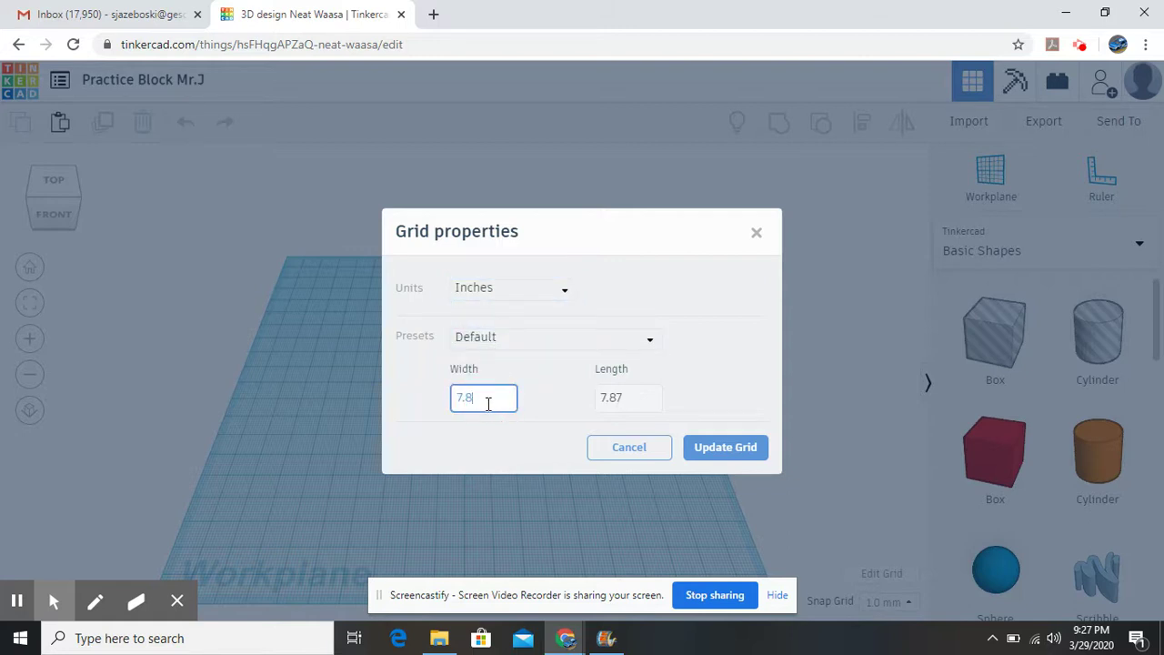
text(10)
Set the grid's length to 10 inches and apply the new grid properties.
click(644, 401)
key(BackSpace)
key(BackSpace)
key(BackSpace)
key(BackSpace)
text(10)
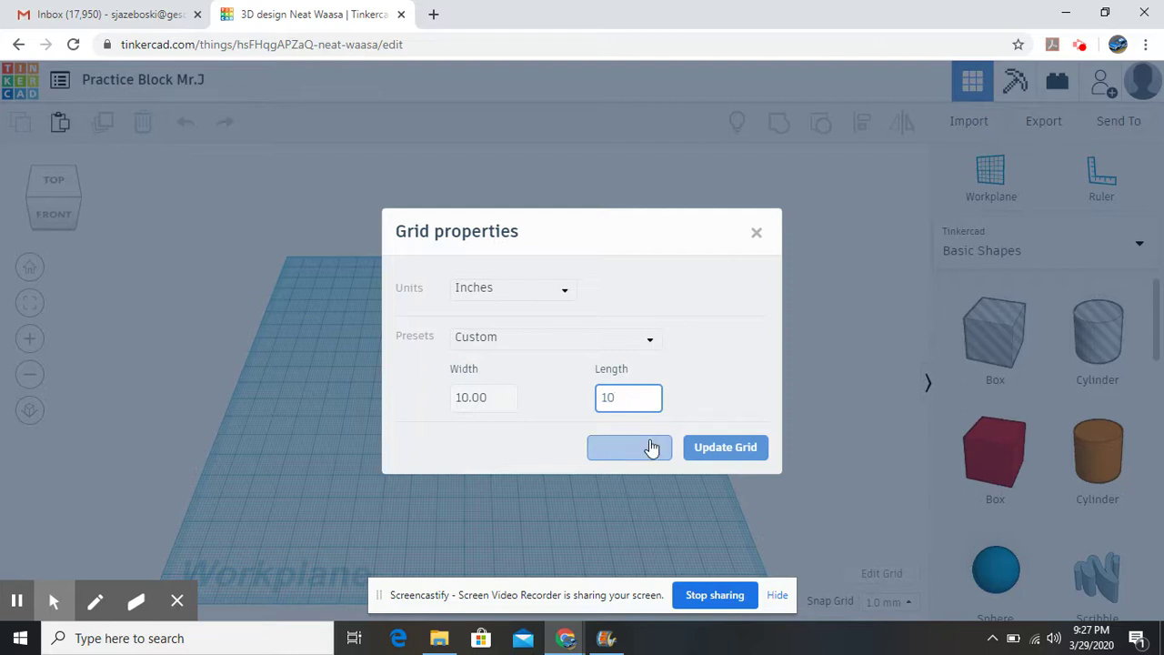
click(726, 448)
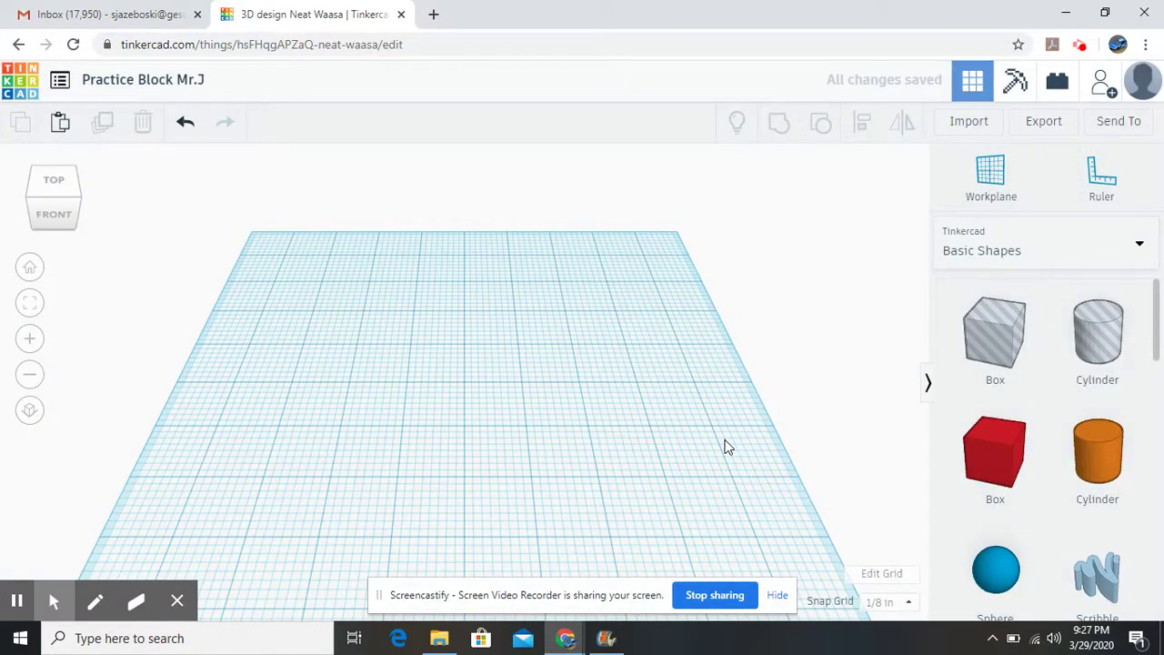
click(726, 447)
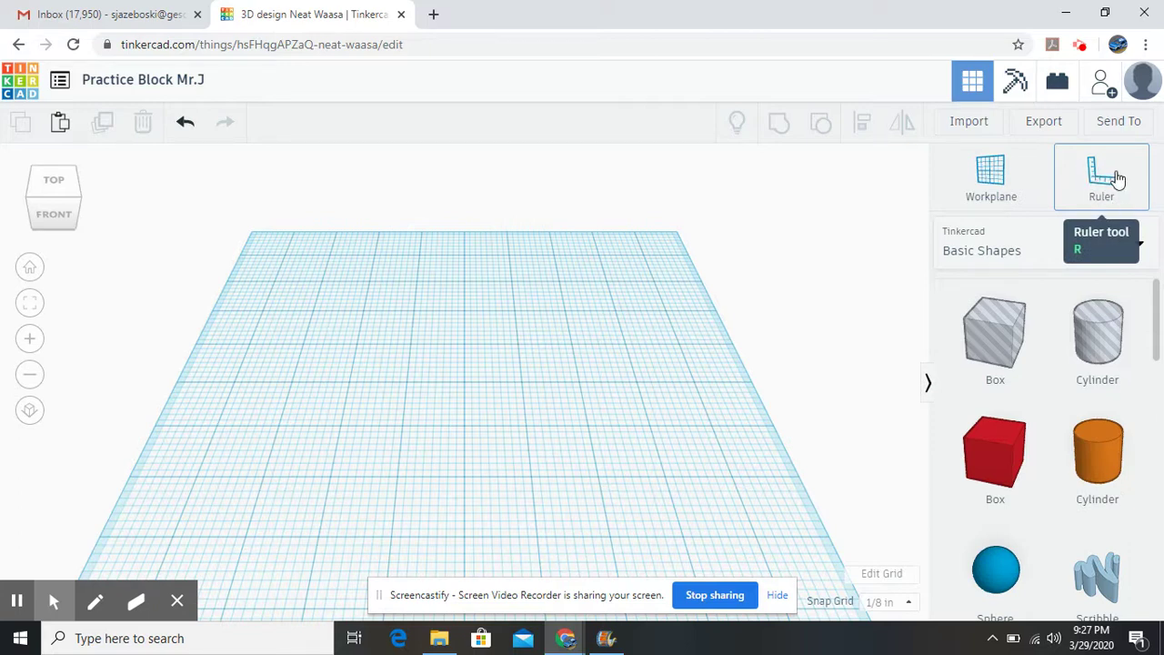
Place a ruler near the workplane's front-left corner and add a solid box about 3 1/2 in and 2 3/4 in from its origin.
click(1091, 183)
drag(1091, 182, 245, 539)
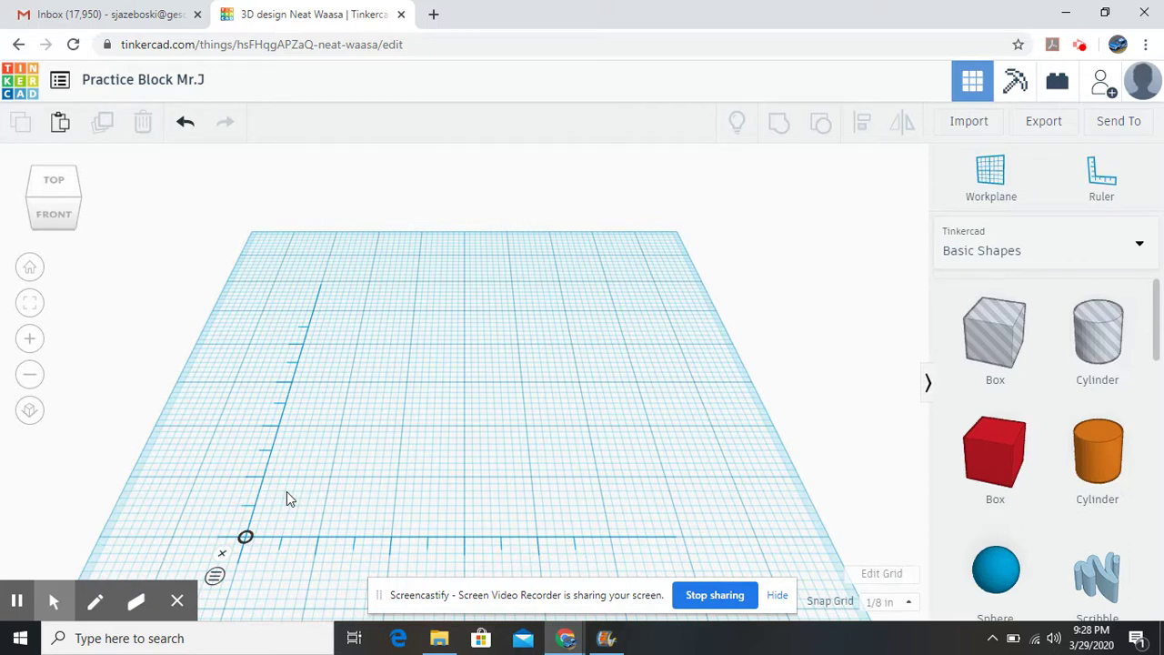
drag(1001, 466, 523, 377)
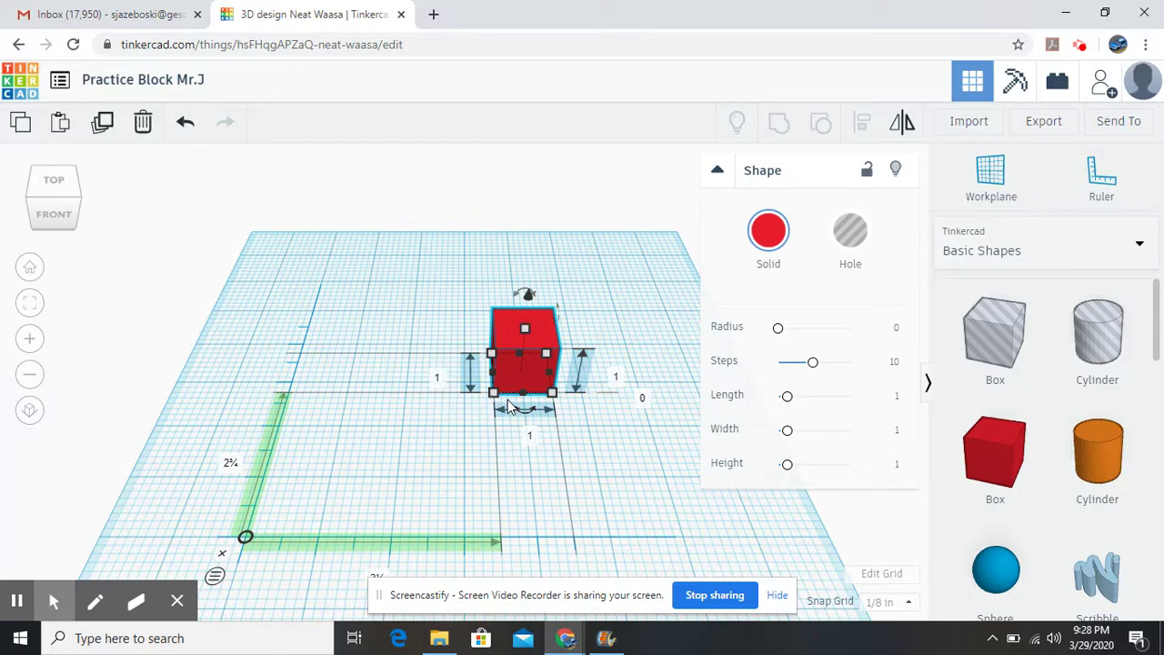
click(717, 171)
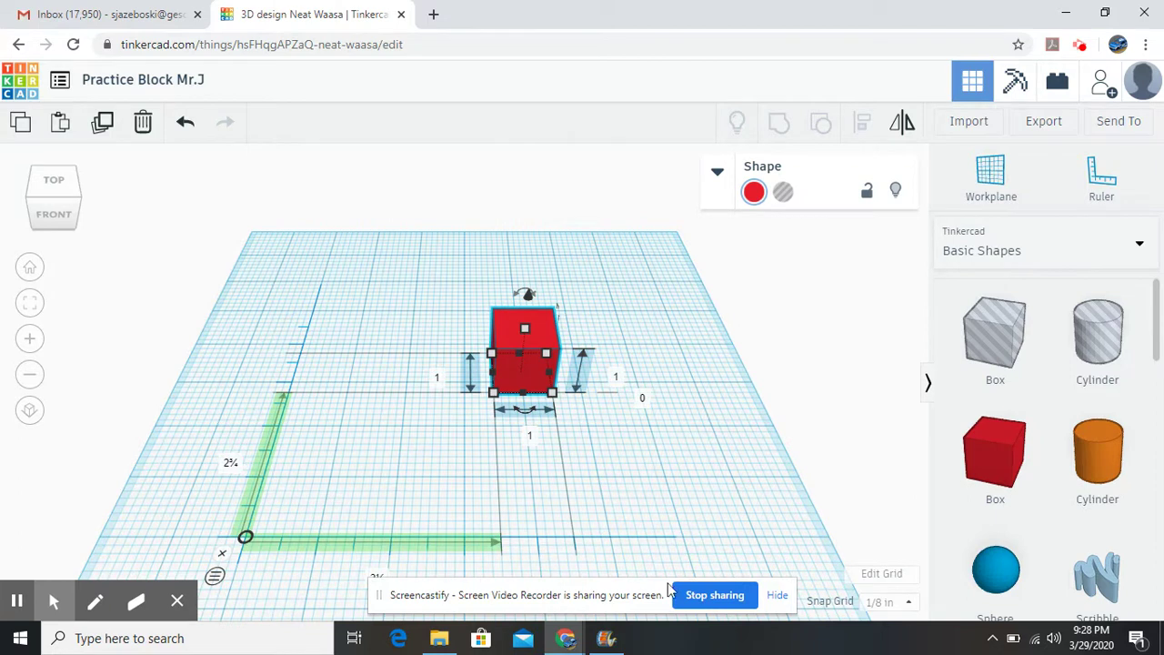
click(777, 595)
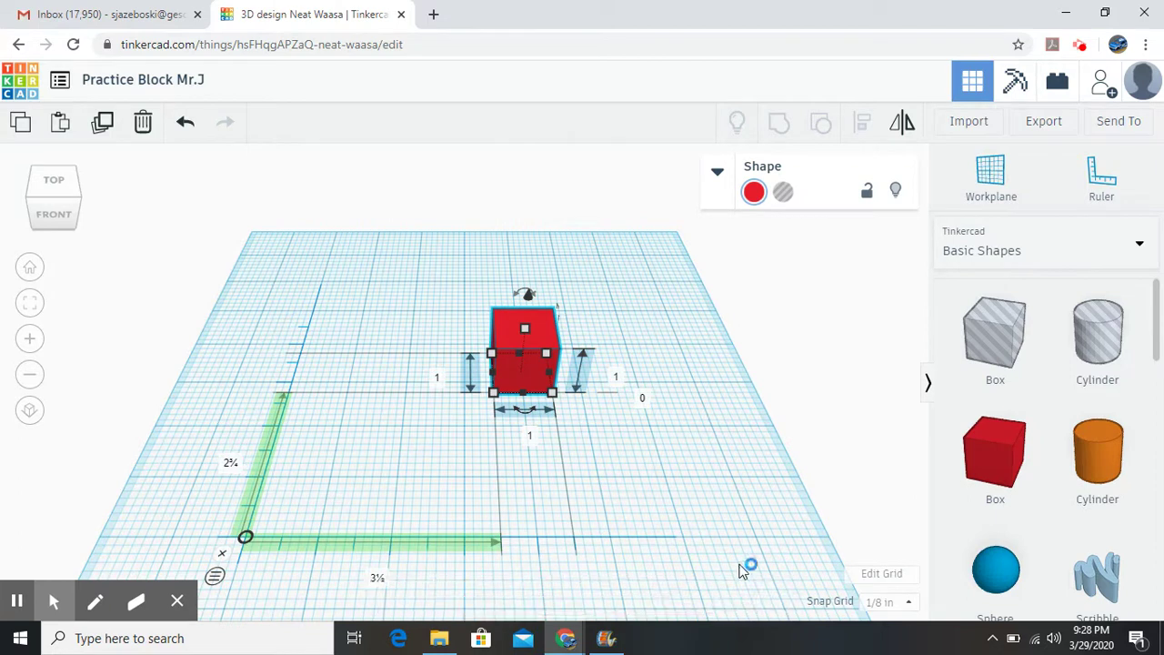
Move the box's corner to the ruler origin by setting both of its horizontal offsets to 0.
click(376, 581)
key(BackSpace)
text(0)
key(Return)
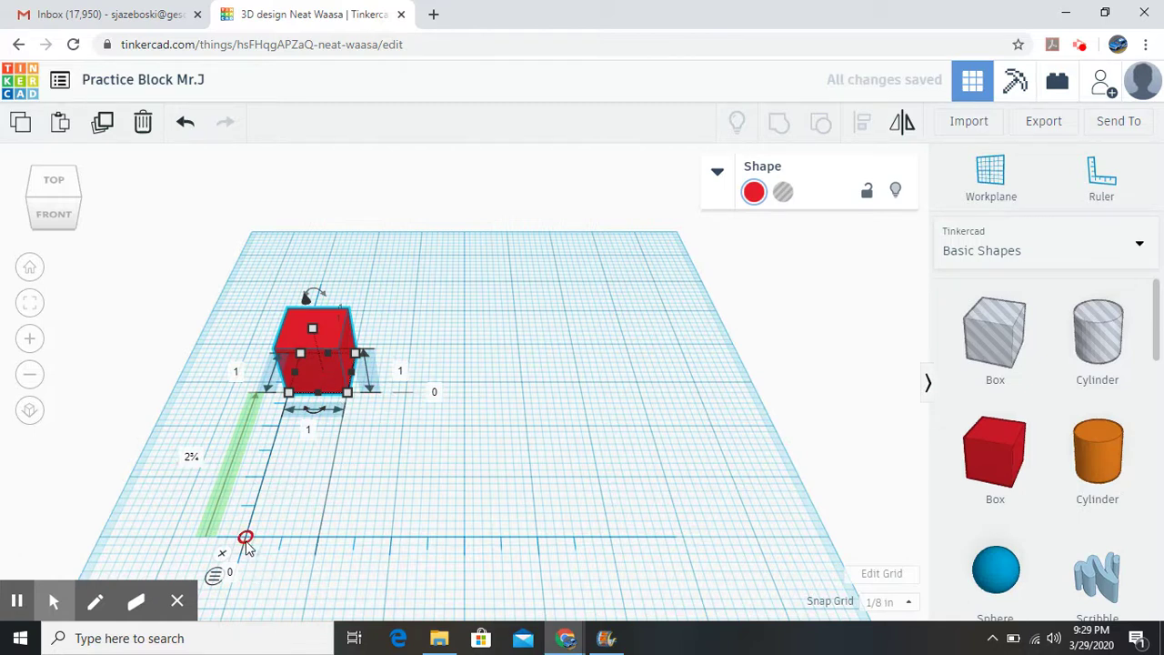
click(193, 457)
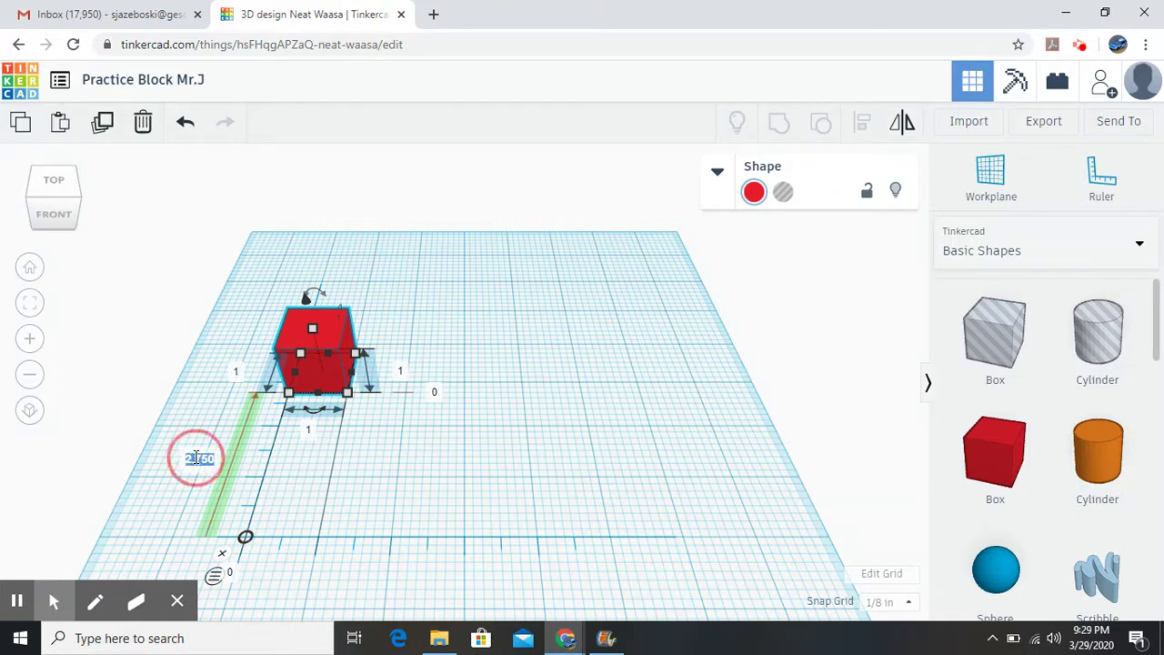
text(0)
key(Return)
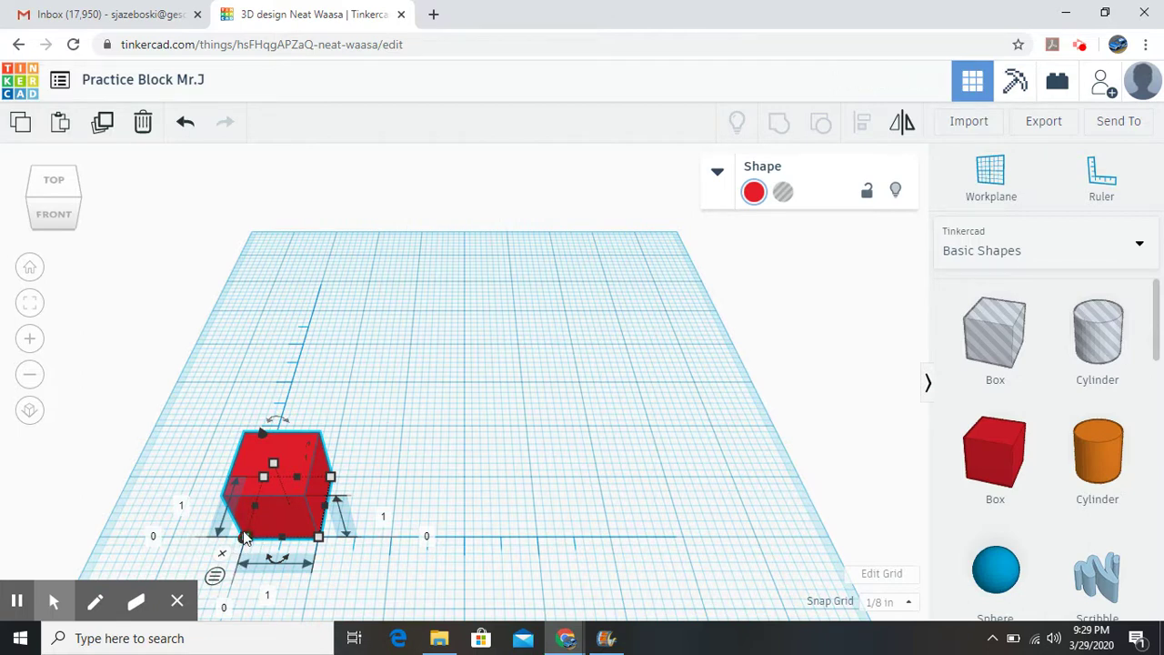
Set the box's left-to-right dimension to 2.5 in and its front-to-back dimension to 2.25 in.
click(269, 597)
text(2.5)
click(305, 604)
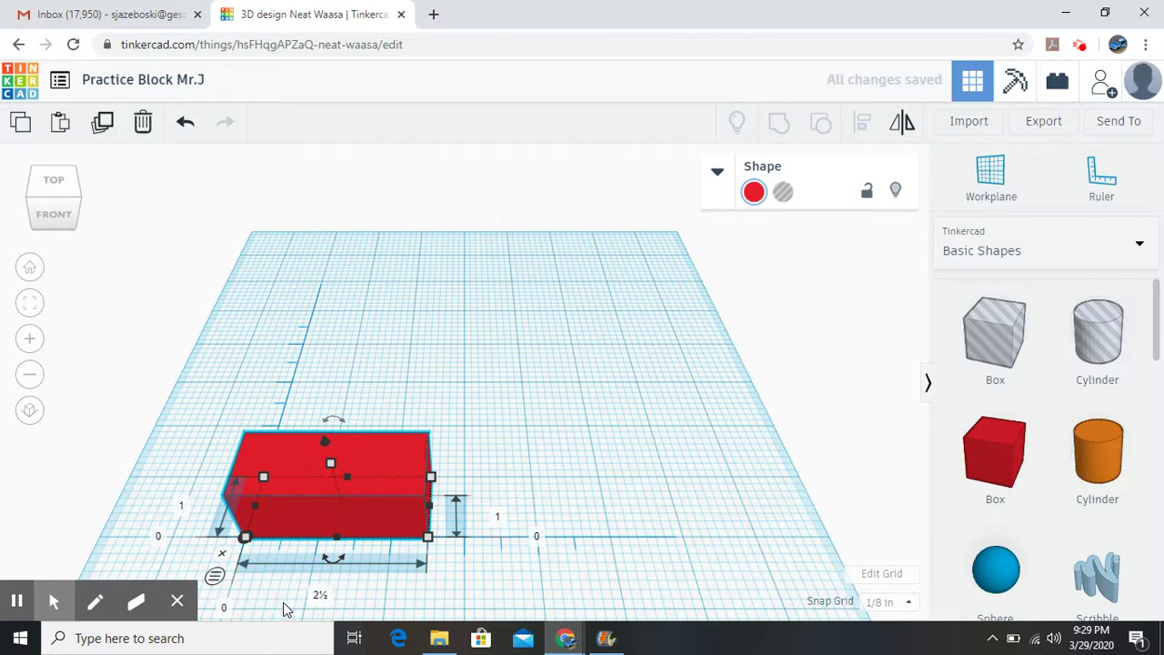
click(187, 503)
text(2.2)
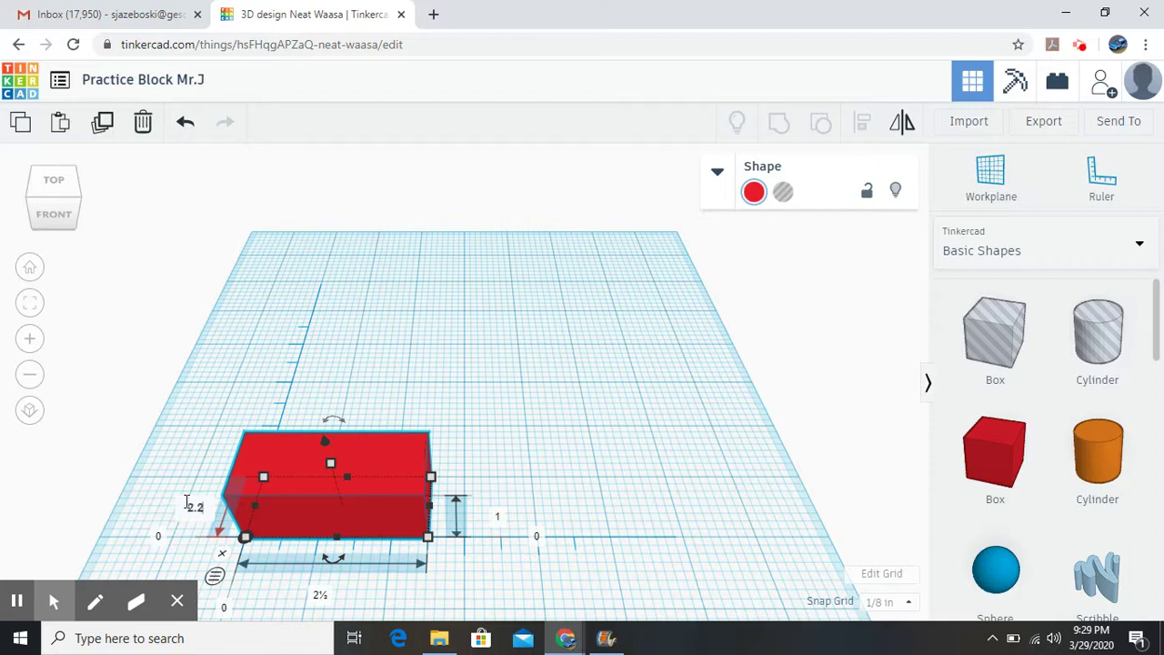
text(5)
key(Return)
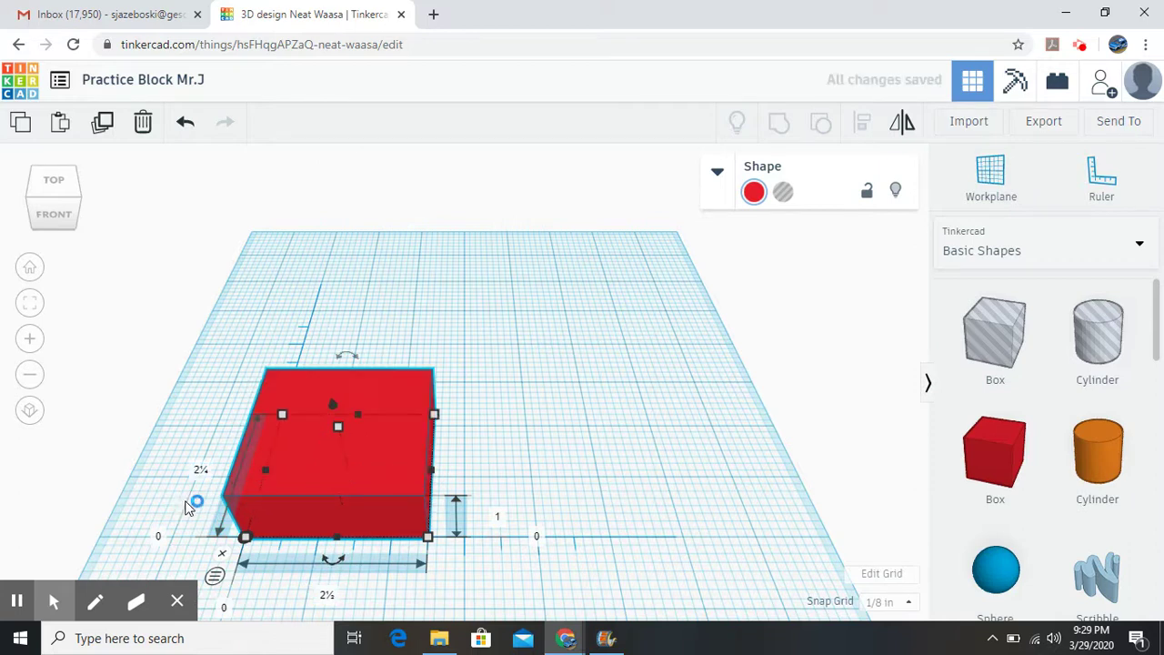
Set the box's height to 1.75 in and deselect it.
click(499, 518)
text(1.7)
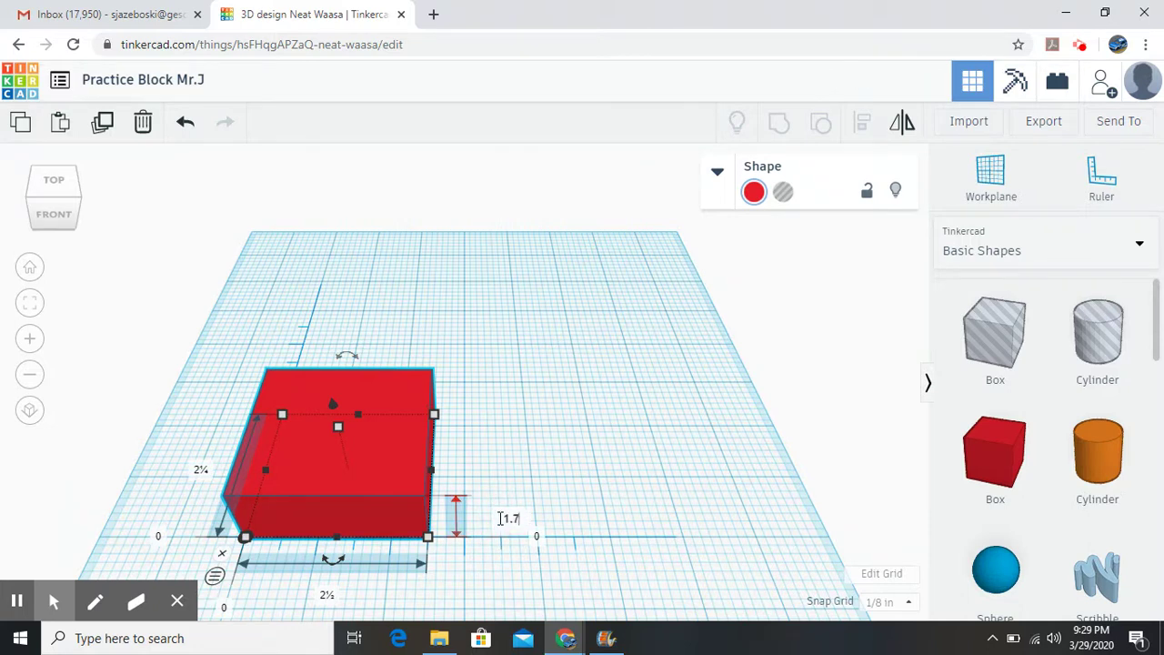
text(5)
key(Return)
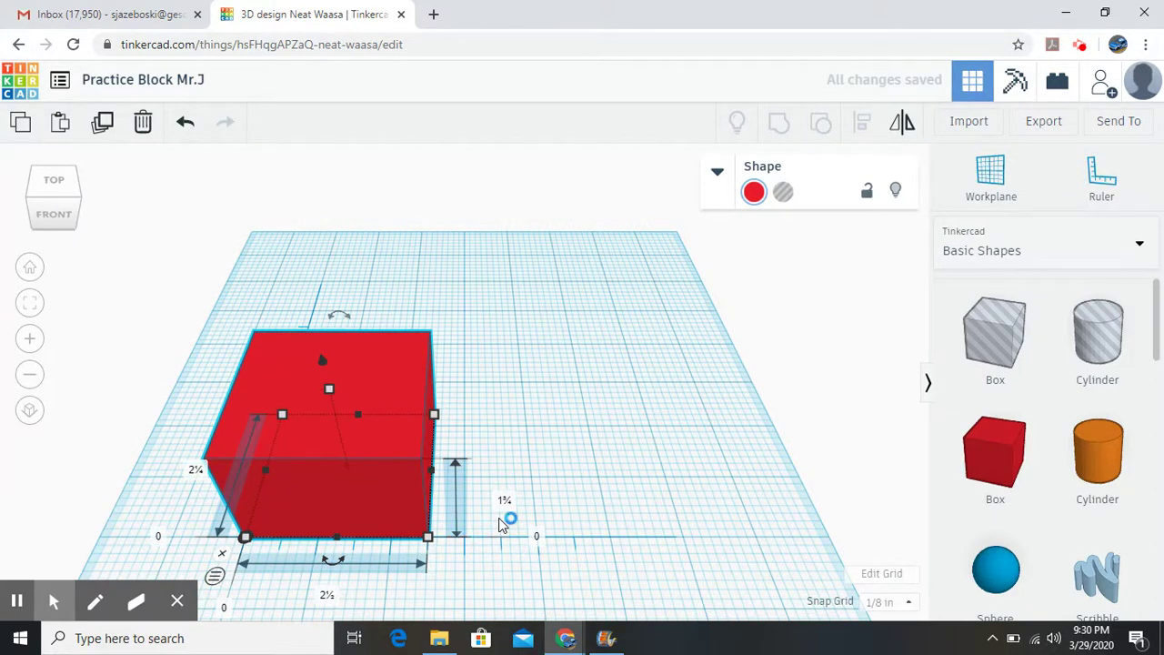
click(503, 603)
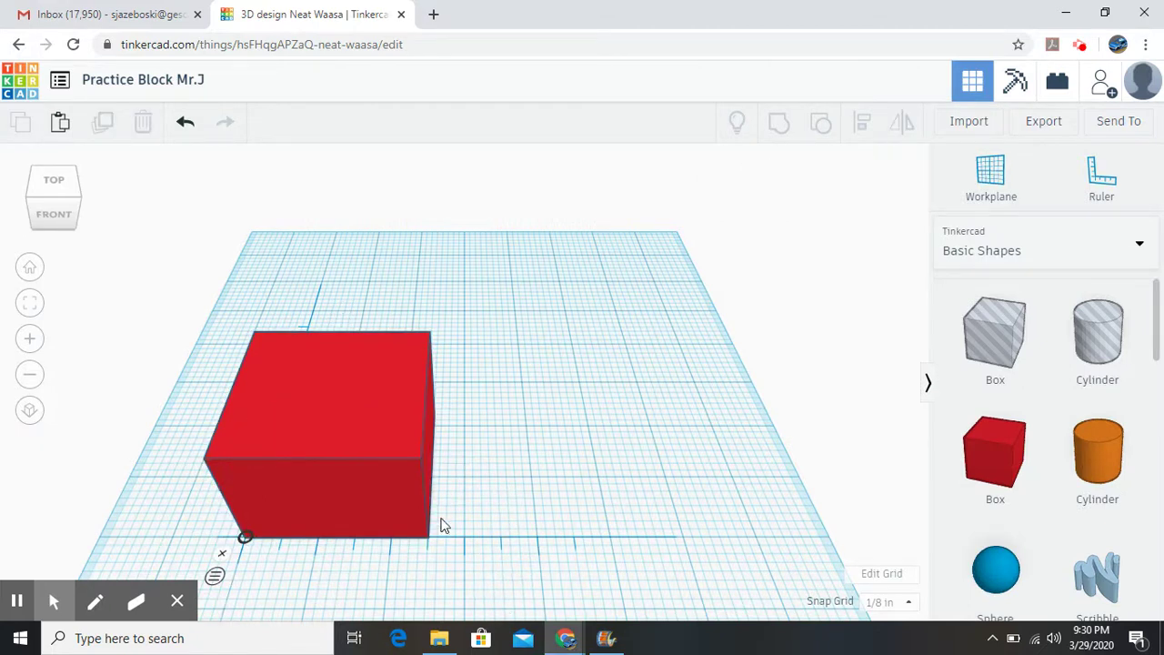
click(348, 429)
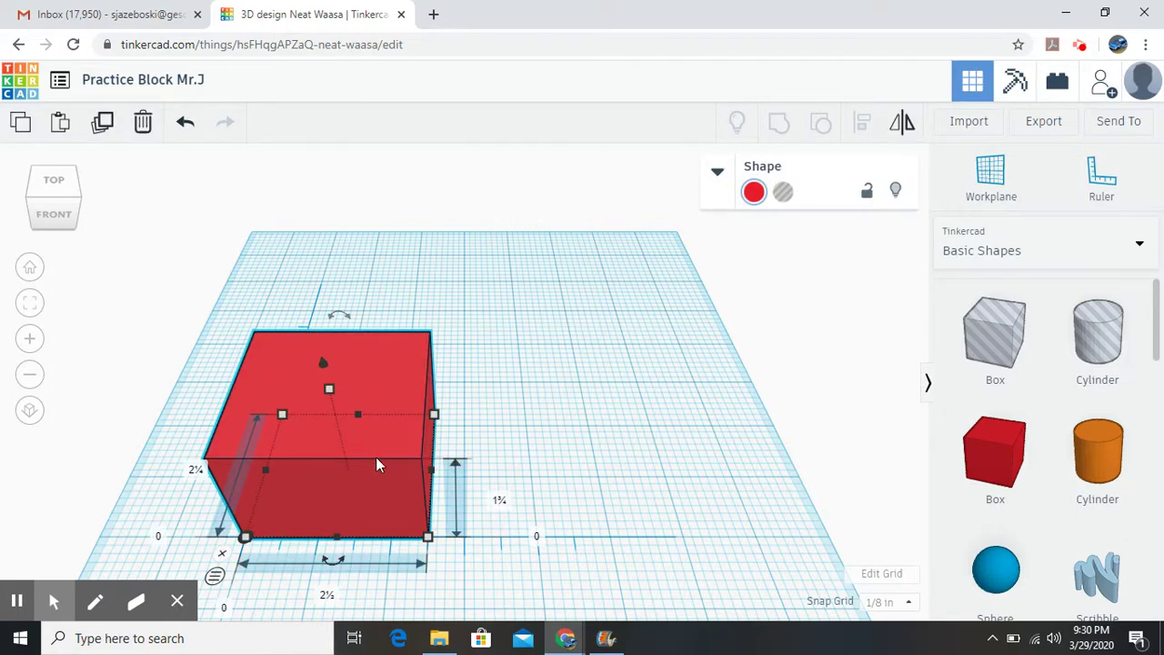
click(496, 583)
click(618, 581)
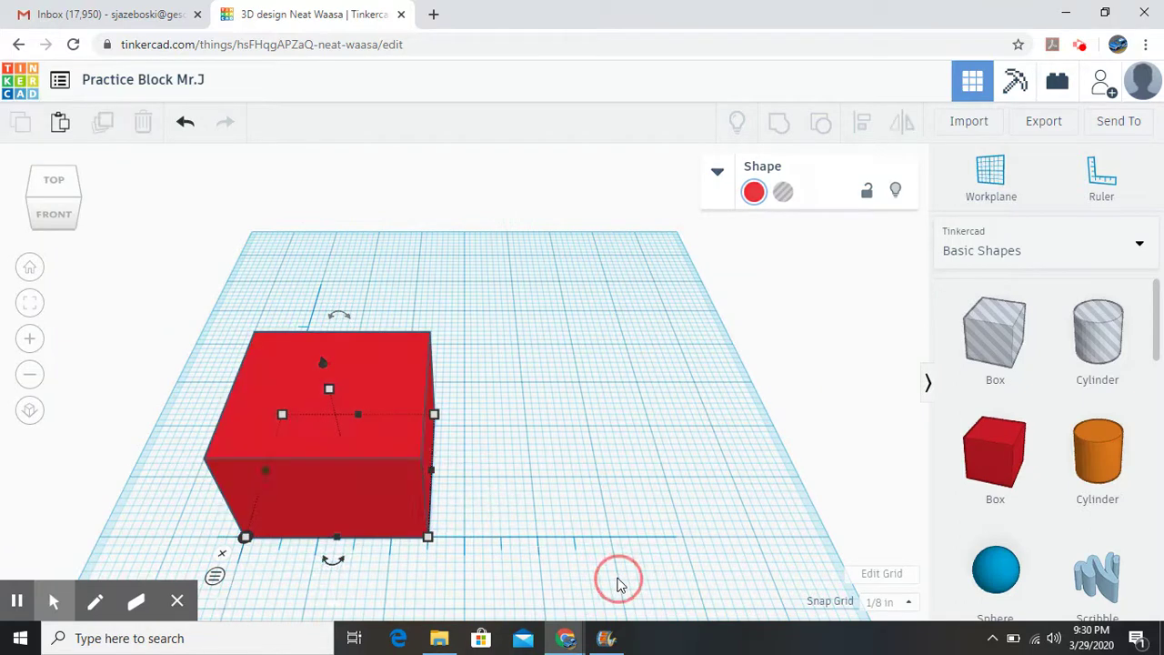
Add a roof shape beside the box, about 5 5/8 in across and 1 7/8 in back from the ruler origin.
scroll(1016, 398, down, 3)
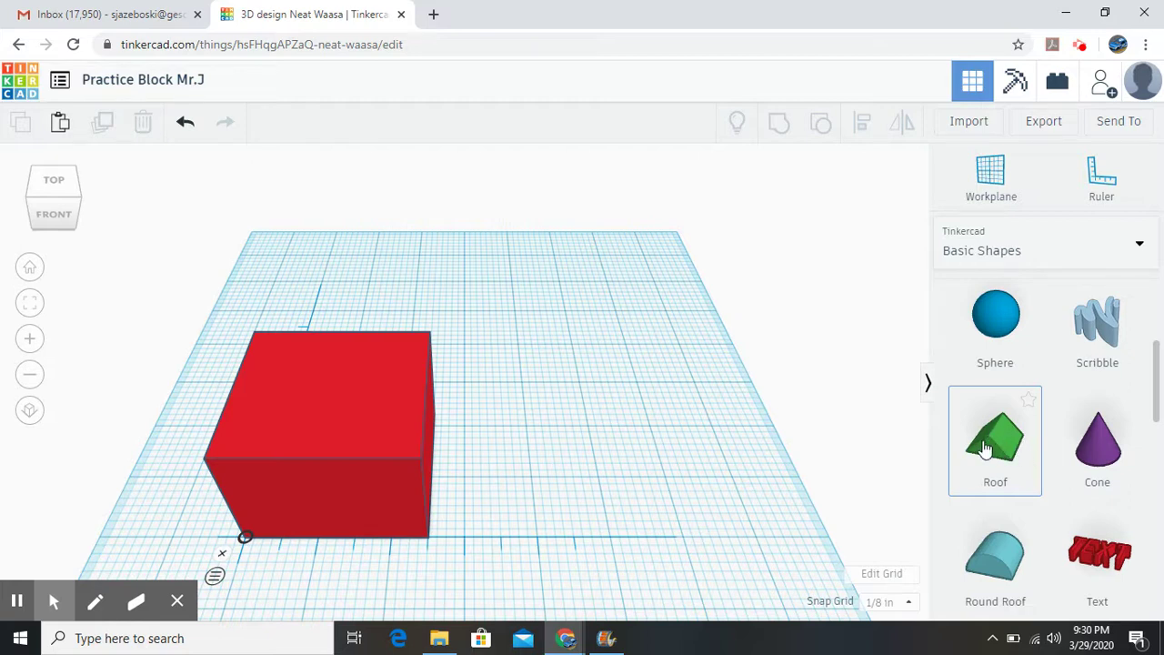
scroll(1041, 385, up, 3)
scroll(1038, 364, down, 3)
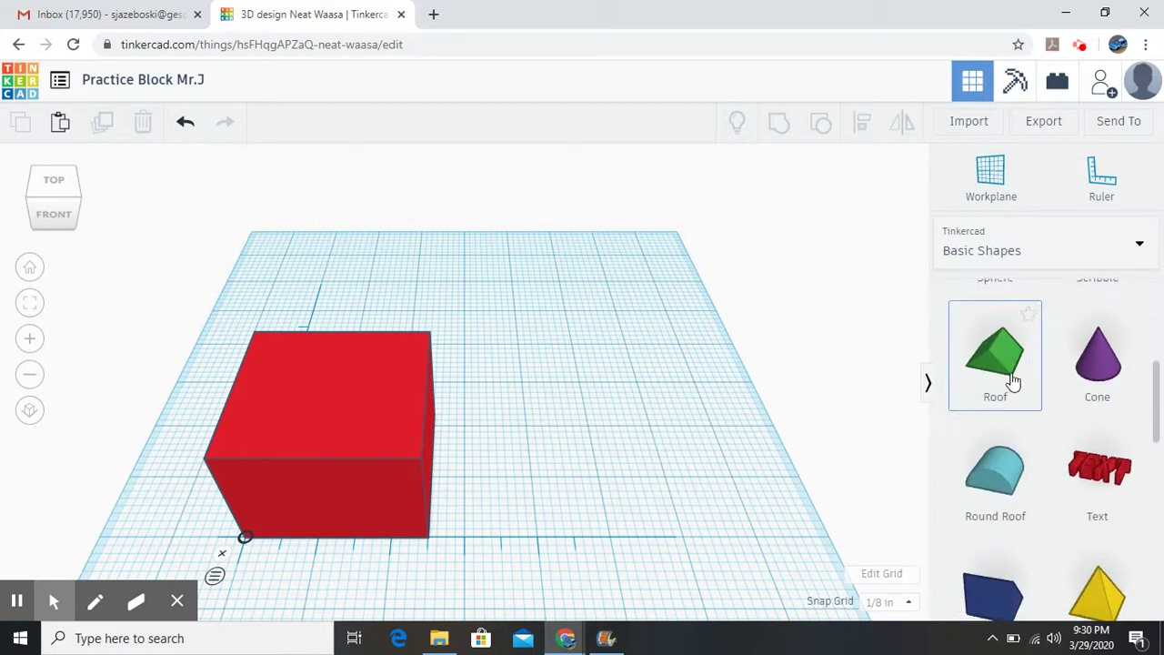
drag(1004, 367, 639, 387)
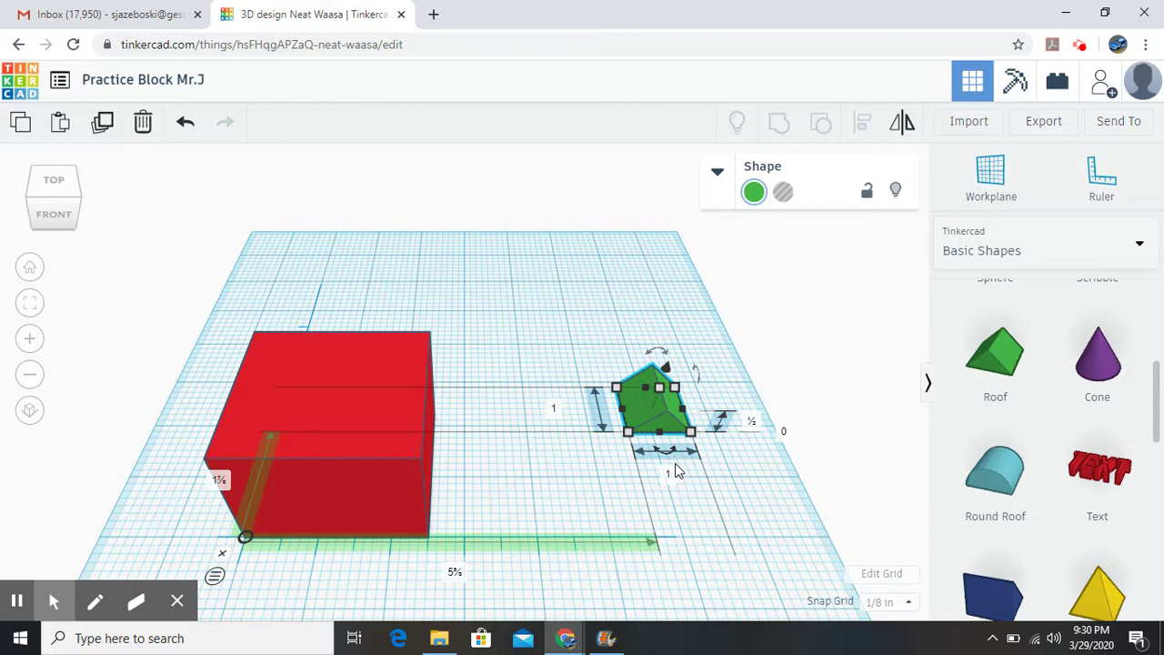
Rotate the roof shape 90 degrees about its left-to-right axis to stand it on its triangular end.
right_drag(736, 489, 523, 442)
click(523, 442)
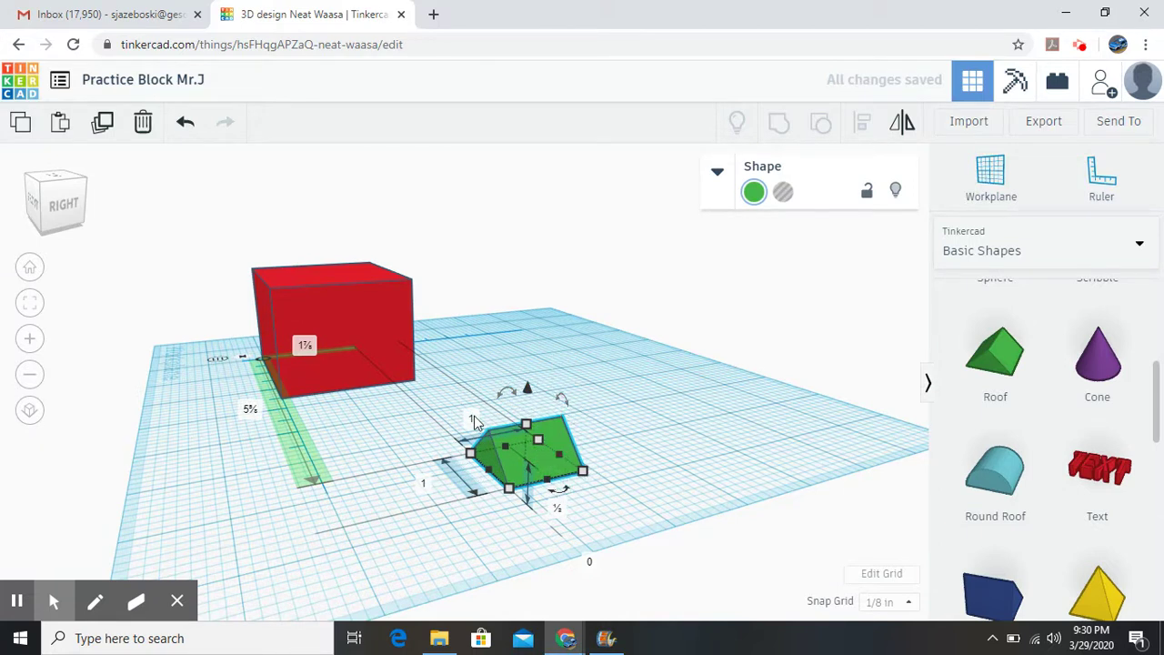
click(508, 358)
text(90)
key(Return)
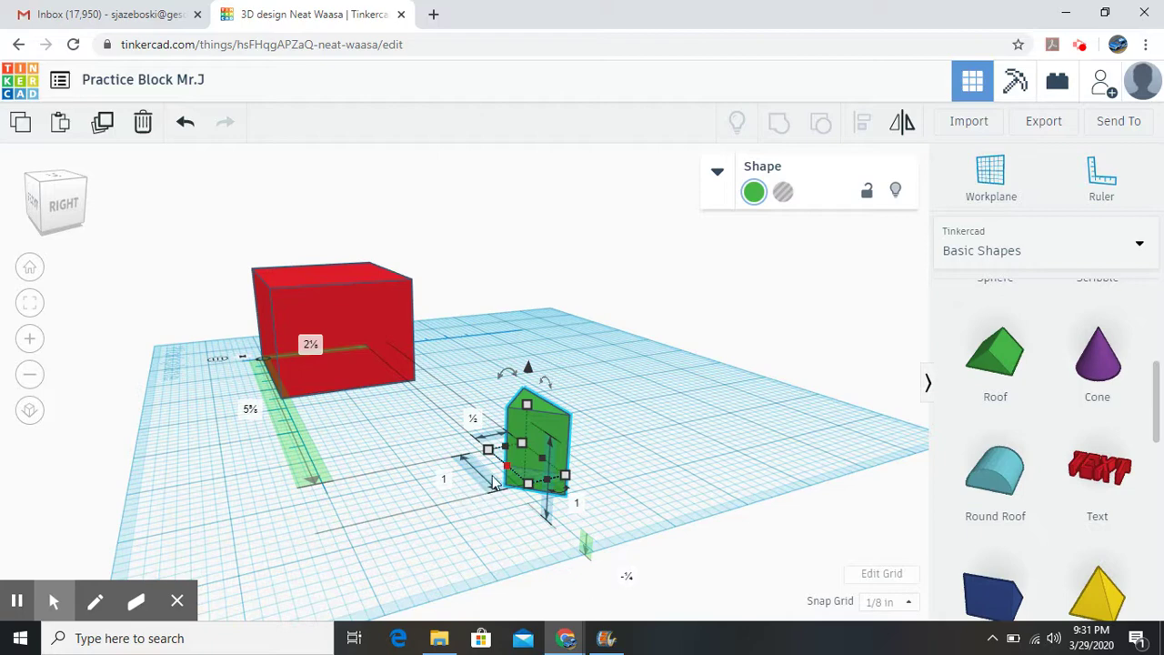
Turn the upright roof shape 90 degrees about its vertical axis.
right_drag(449, 520, 580, 539)
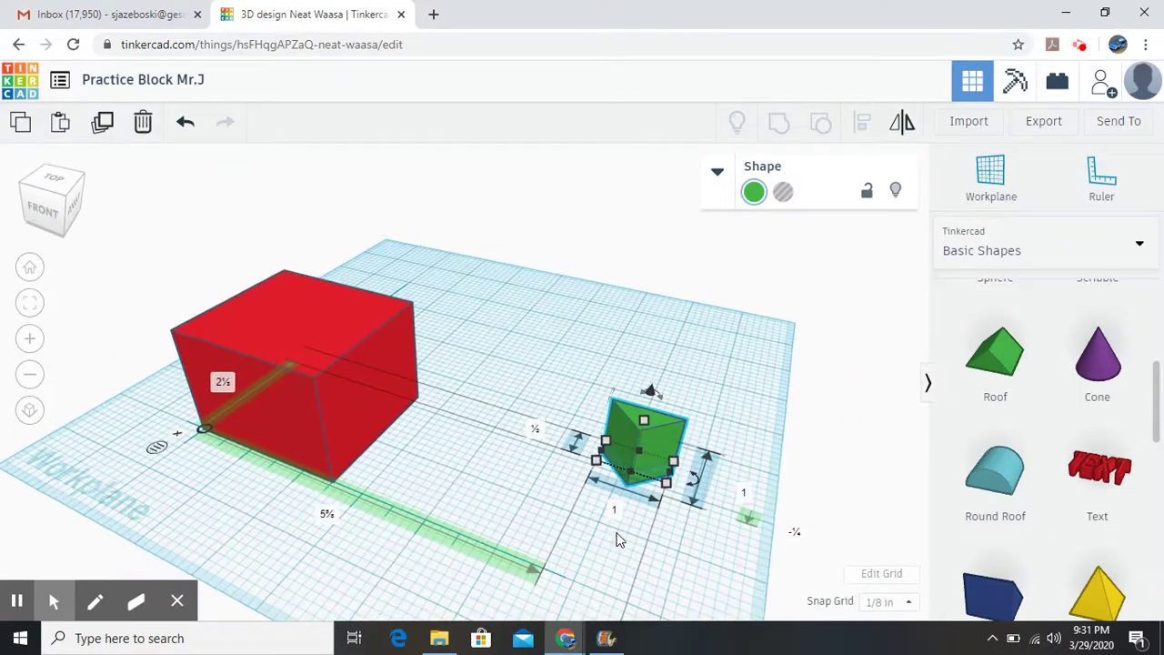
click(698, 486)
click(706, 485)
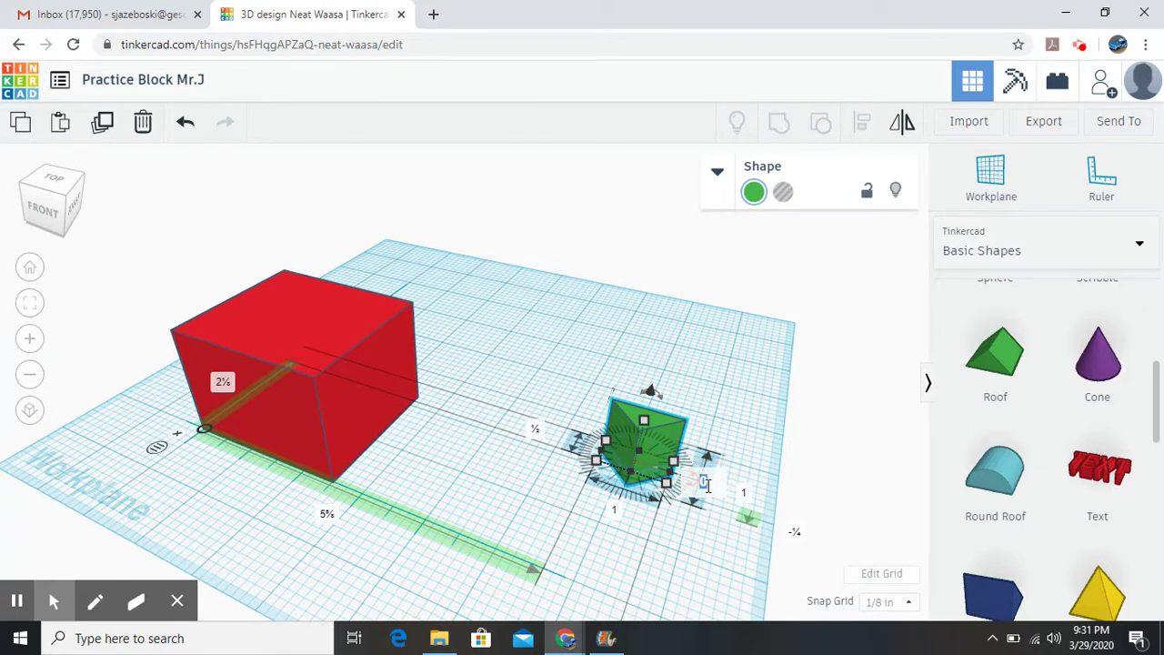
text(90)
key(Return)
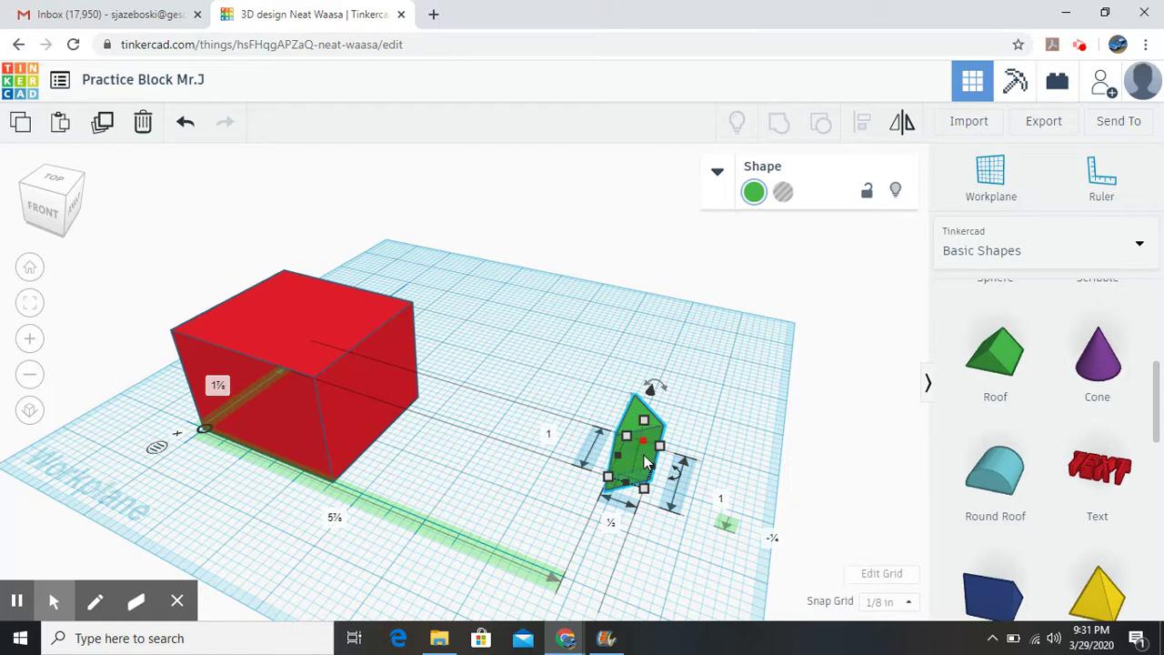
scroll(634, 532, up, 5)
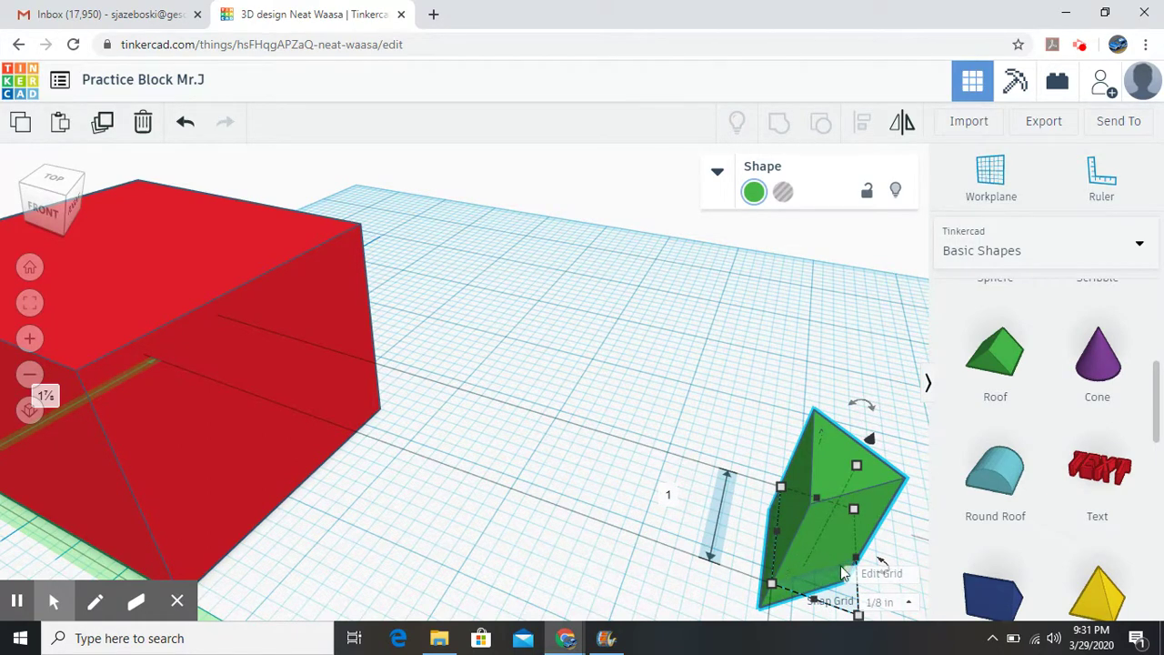
scroll(775, 582, down, 1)
scroll(773, 579, down, 2)
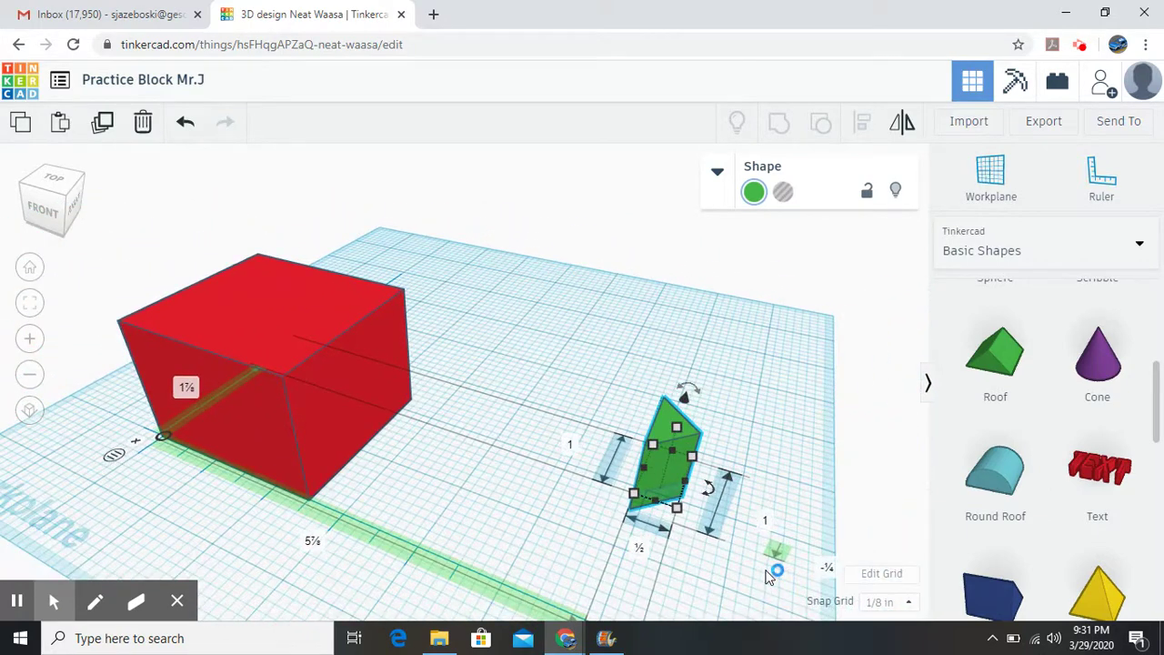
Set the roof shape's elevation above the workplane to 0.
scroll(764, 575, down, 1)
scroll(754, 574, down, 1)
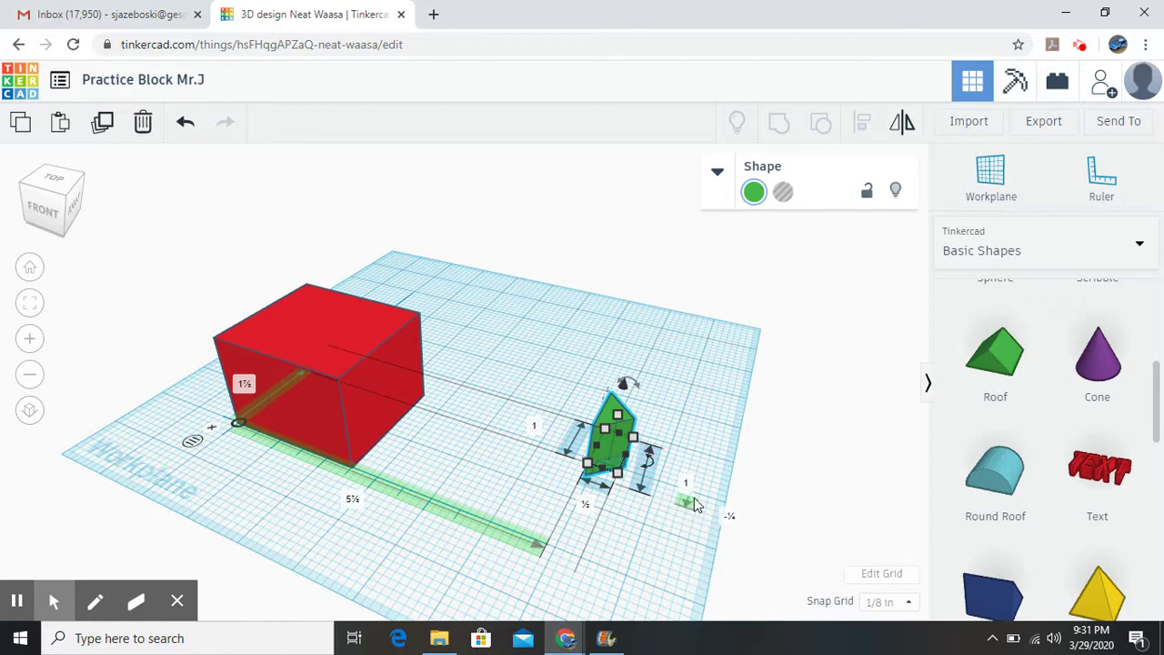
click(737, 519)
text(0)
key(Return)
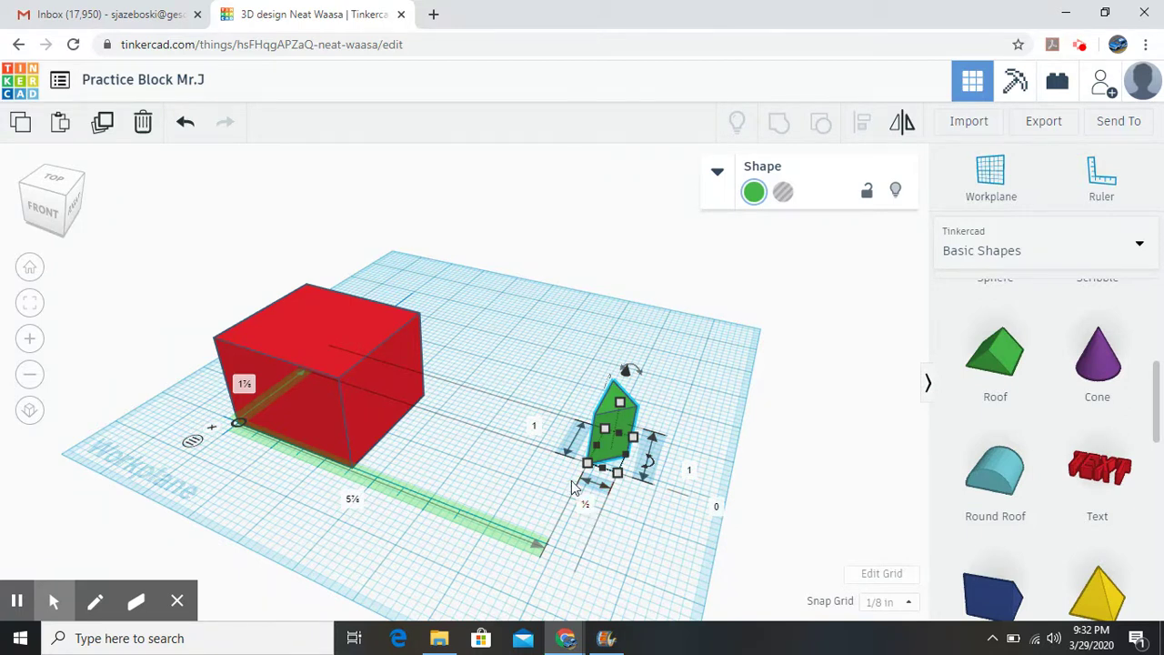
Set the roof shape's front-to-back depth to 2.25 in and its height to 1.75 in.
click(534, 426)
text(25)
key(Return)
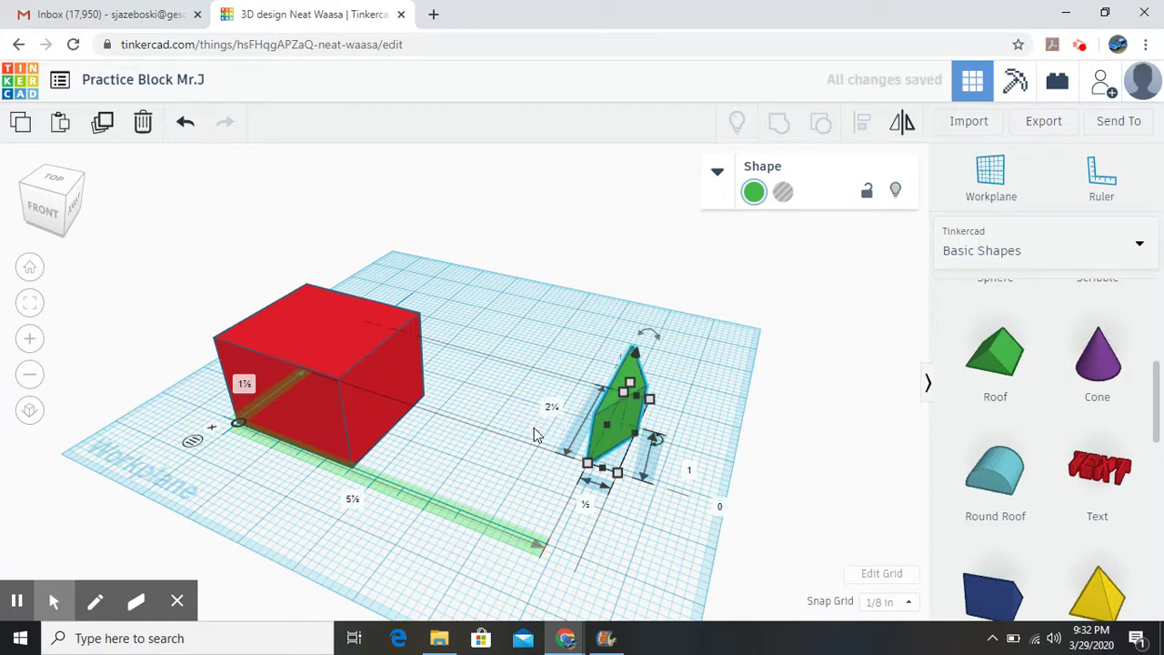
click(691, 470)
text(1.75)
key(Return)
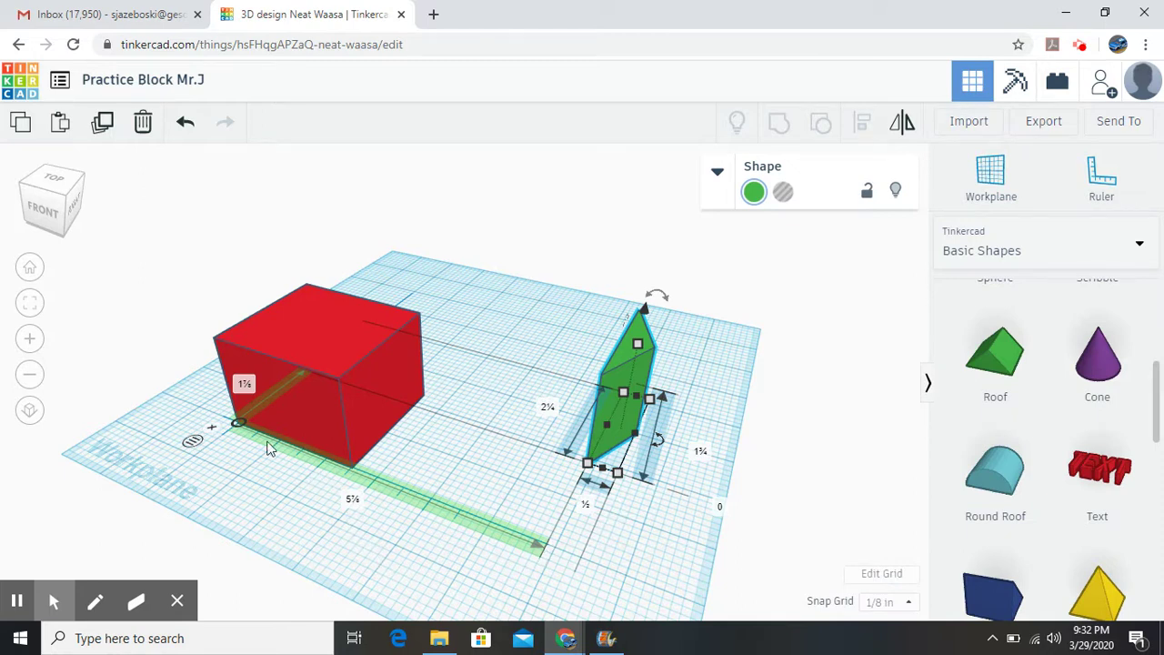
Set the roof shape's front-to-back offset from the ruler origin to 0, in line with the box's front face.
mouse_move(368, 542)
right_down()
mouse_move(473, 566)
mouse_move(539, 536)
mouse_move(552, 496)
mouse_move(531, 515)
mouse_move(446, 532)
mouse_move(468, 523)
mouse_move(318, 525)
mouse_move(358, 535)
mouse_move(355, 525)
right_up()
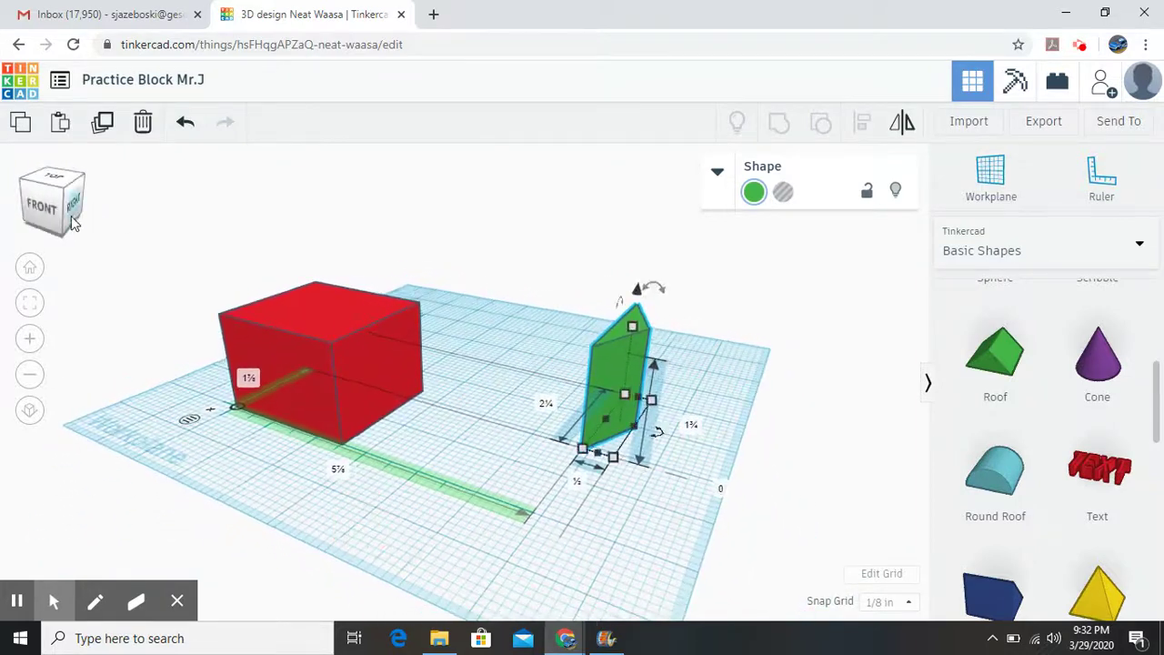
click(43, 212)
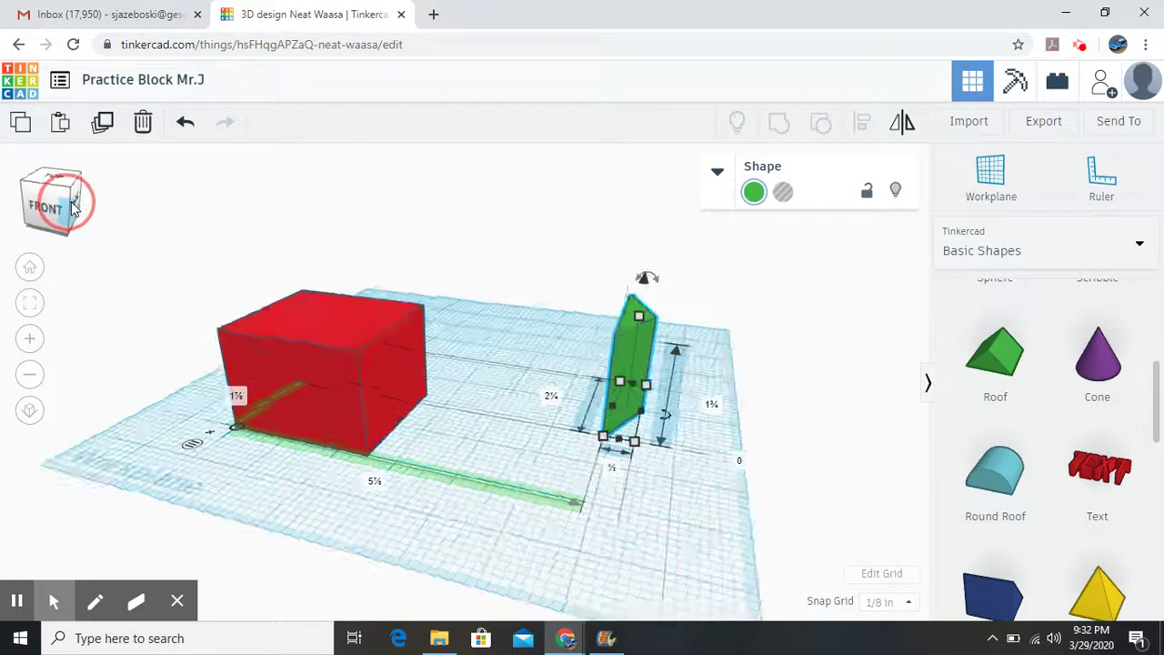
drag(43, 212, 79, 210)
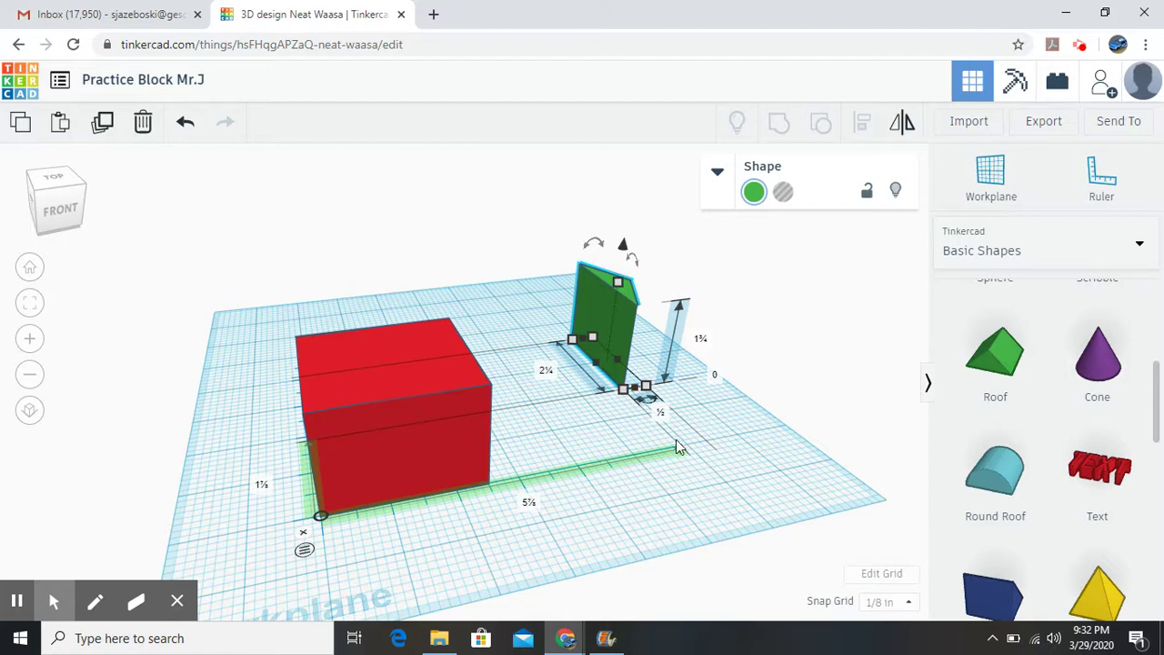
click(261, 489)
text(0)
key(Return)
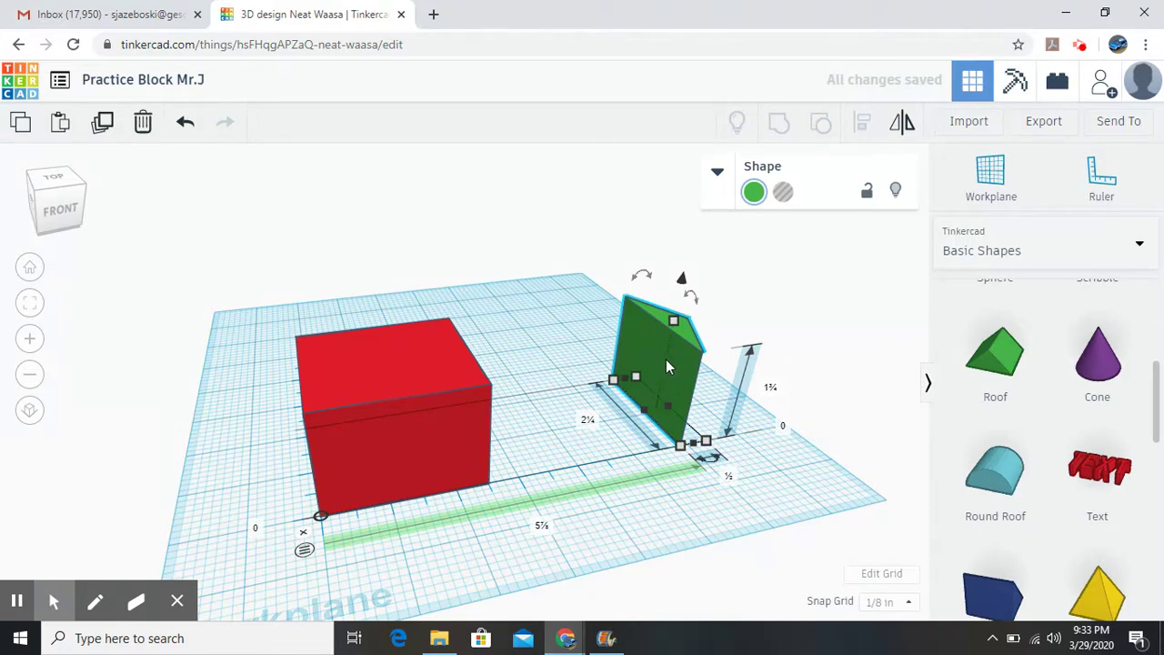
Set the roof shape's sideways offset from the ruler origin to 2.5 in so it meets the box's end face.
right_drag(662, 530, 635, 386)
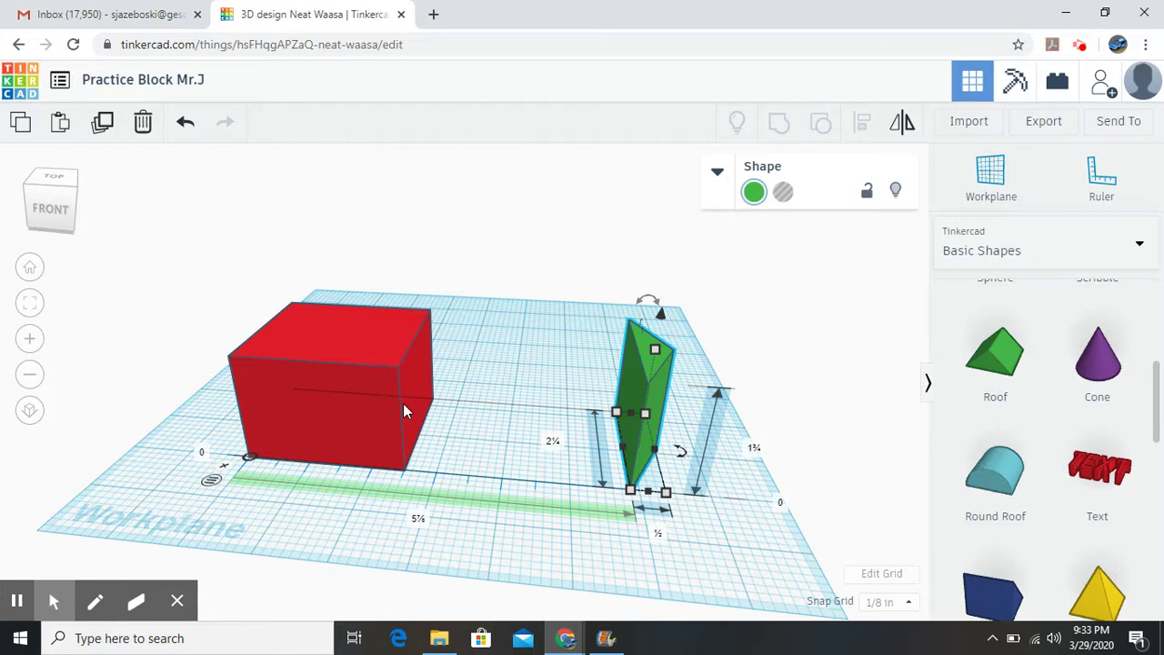
click(421, 520)
key(BackSpace)
key(Return)
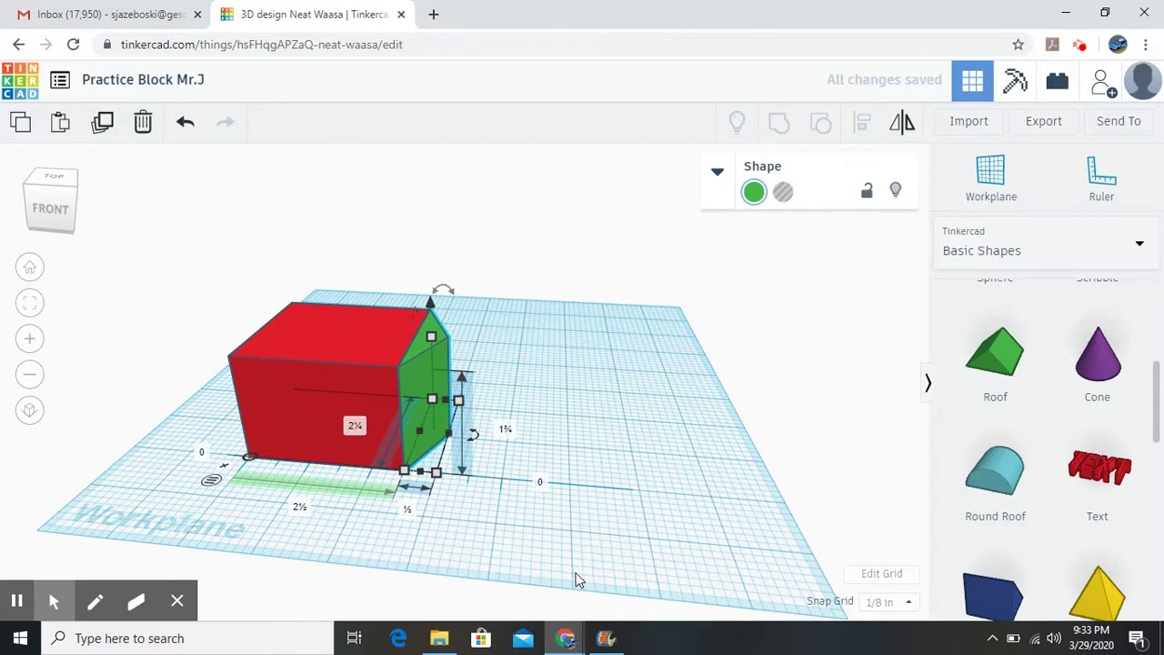
Select both the box and the roof shape and group them into one solid.
right_drag(565, 556, 617, 559)
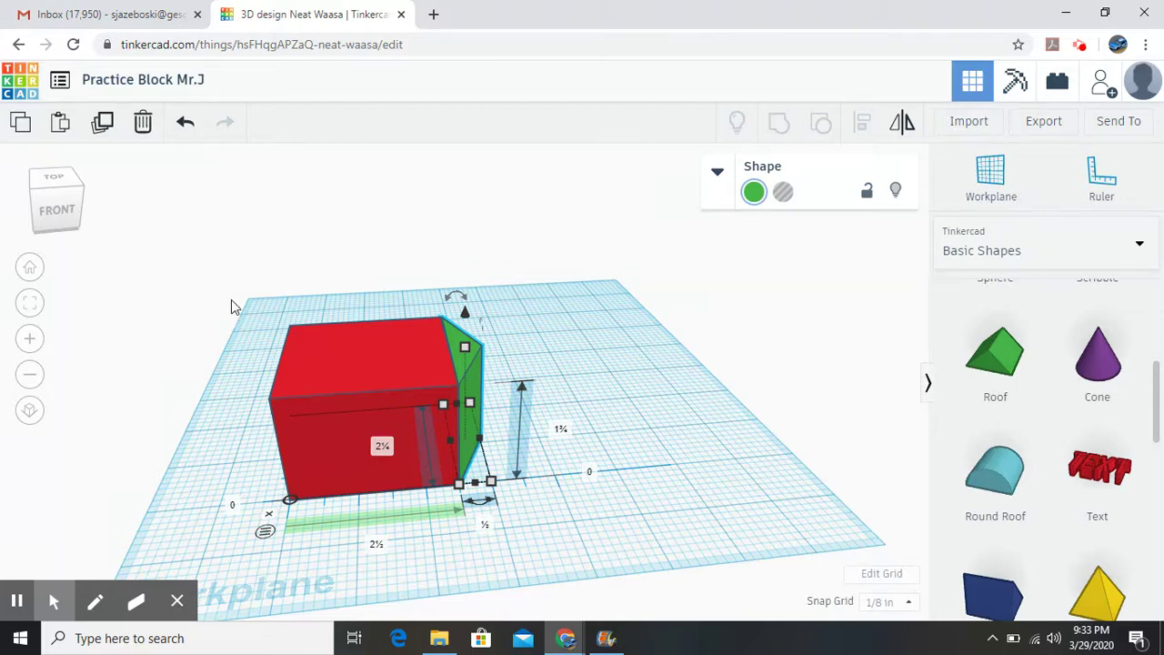
drag(244, 302, 613, 544)
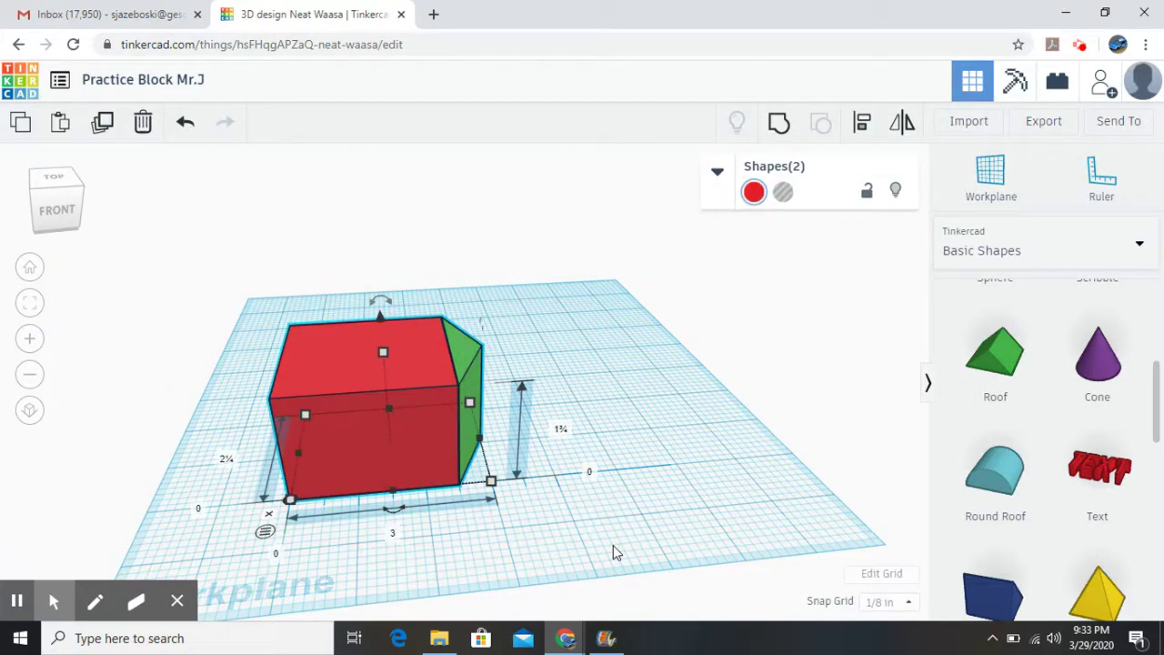
click(780, 128)
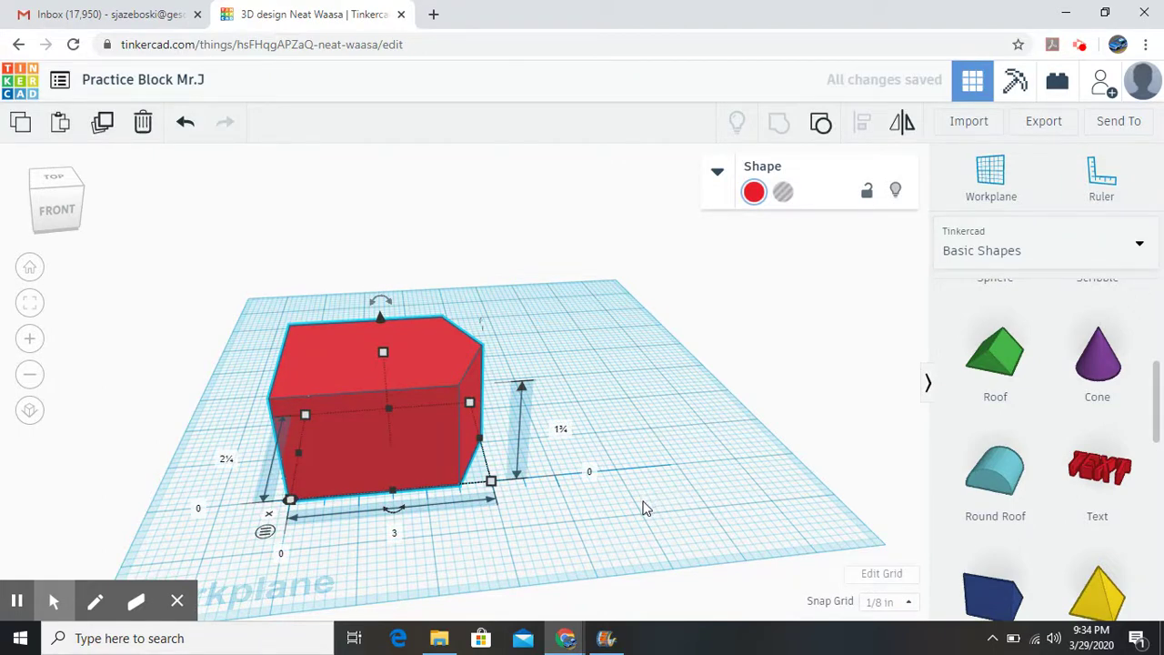
Add a cylinder hole beside the grouped block, about 5 3/4 in across from the ruler origin.
mouse_move(643, 508)
right_down()
mouse_move(662, 593)
mouse_move(629, 479)
mouse_move(700, 492)
mouse_move(627, 507)
mouse_move(641, 516)
right_up()
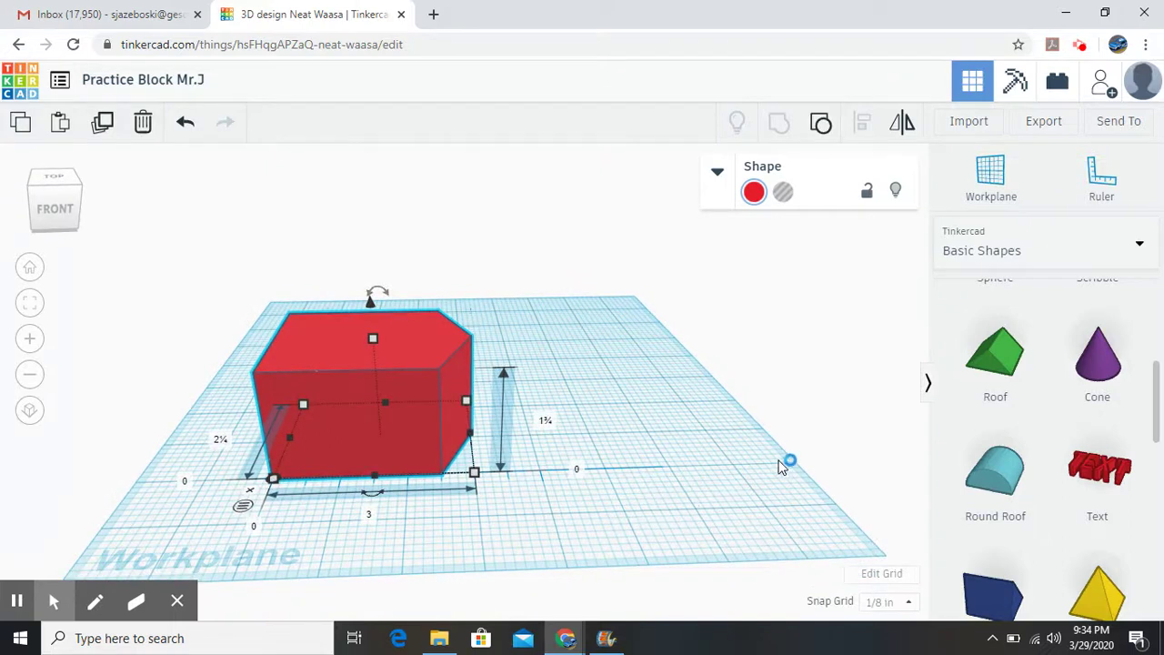
scroll(1084, 523, up, 2)
scroll(1084, 523, up, 3)
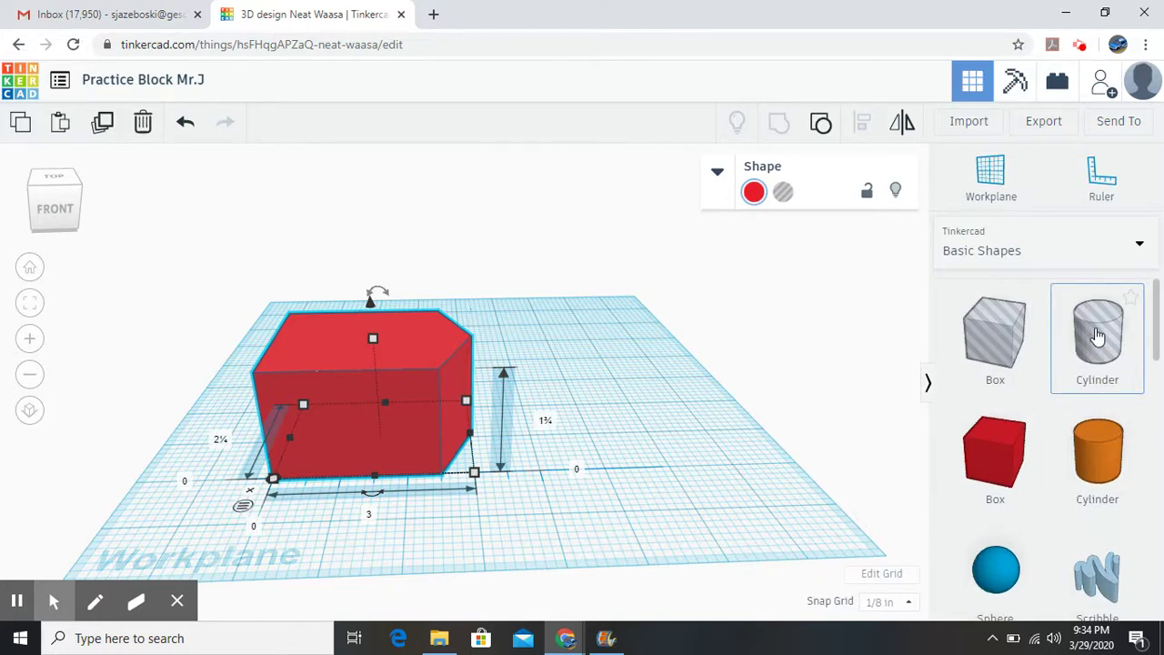
drag(1105, 346, 678, 456)
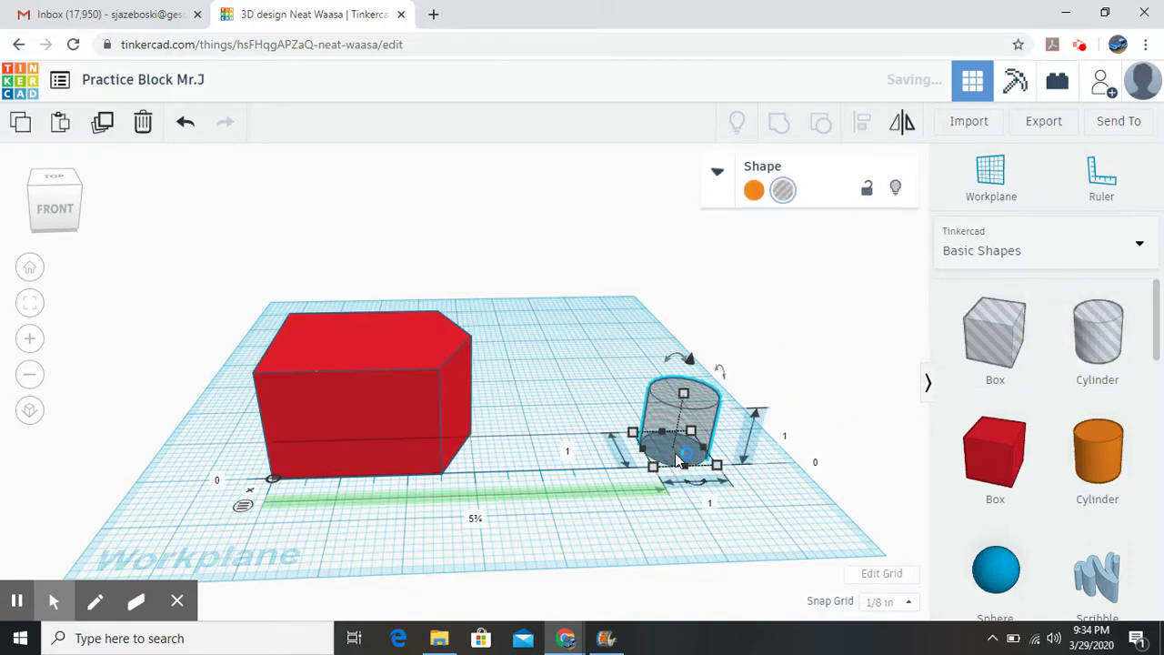
Set the cylinder hole's width and depth to 0.5 in and its height to 2 in.
click(710, 505)
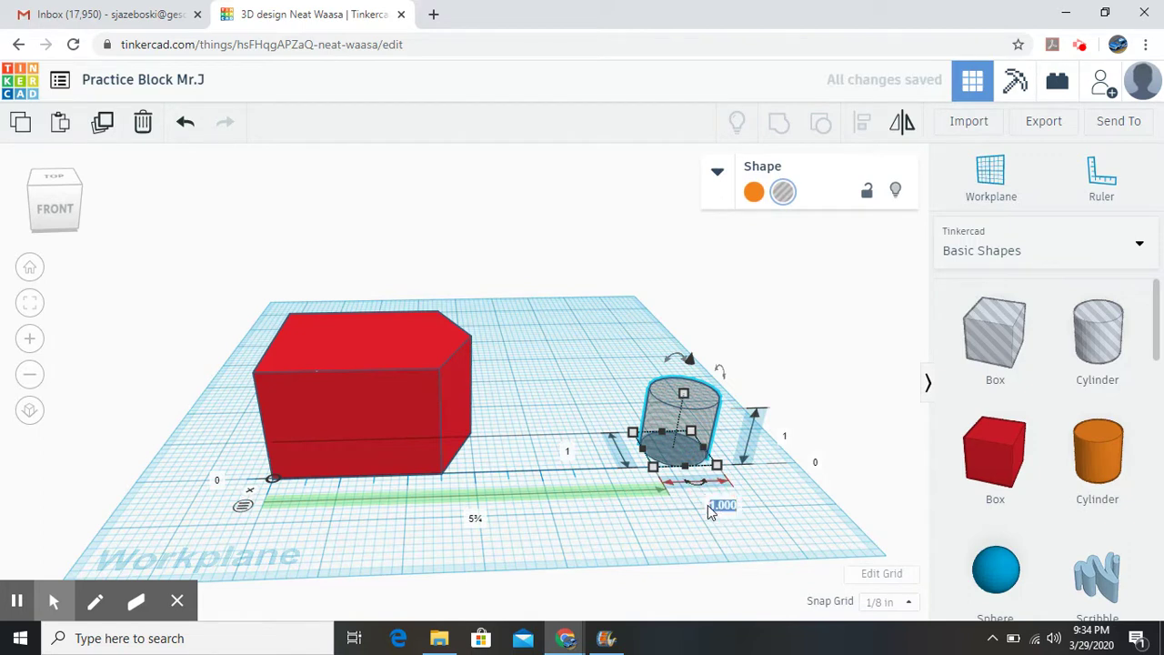
key(BackSpace)
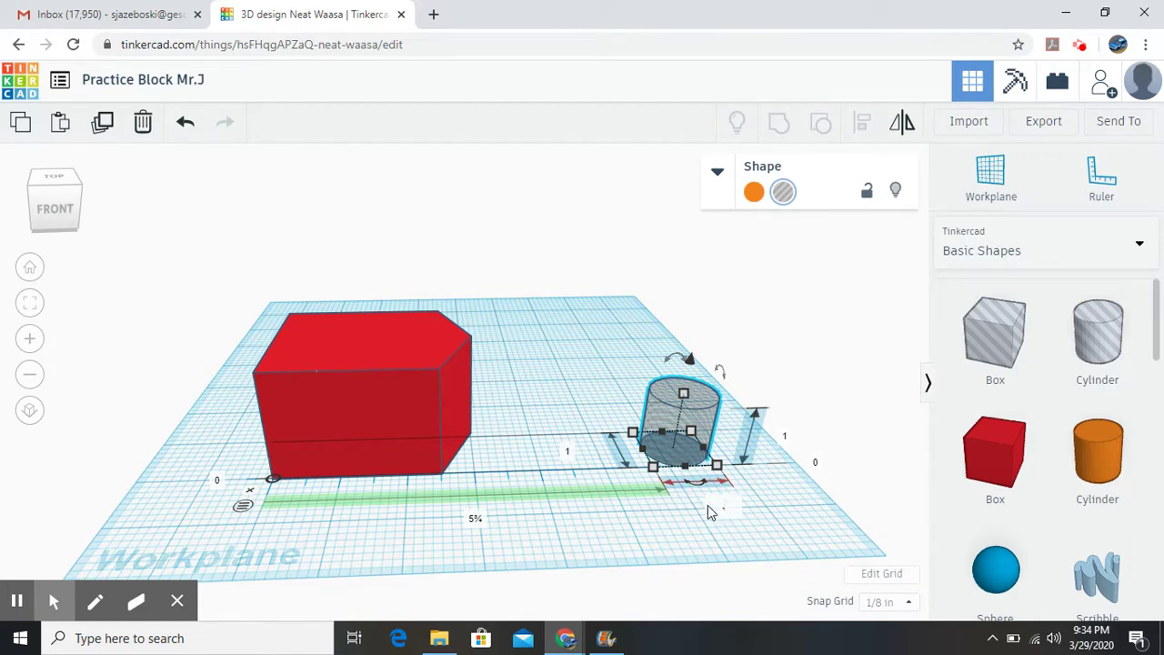
text(.5)
key(Return)
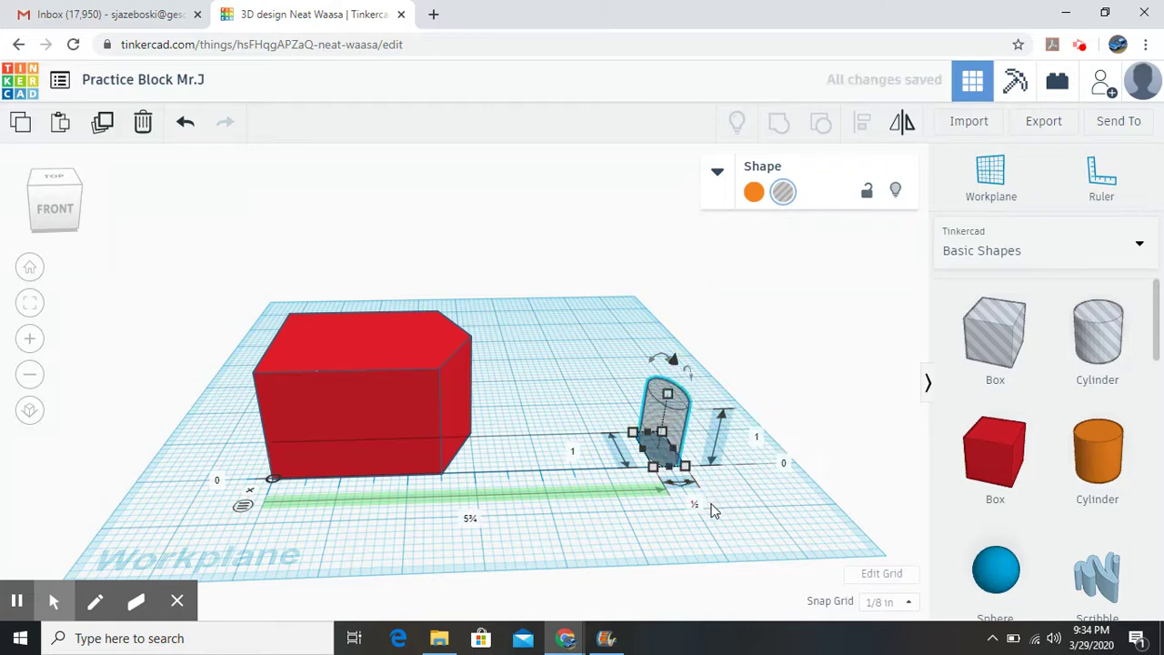
click(574, 454)
key(BackSpace)
key(Return)
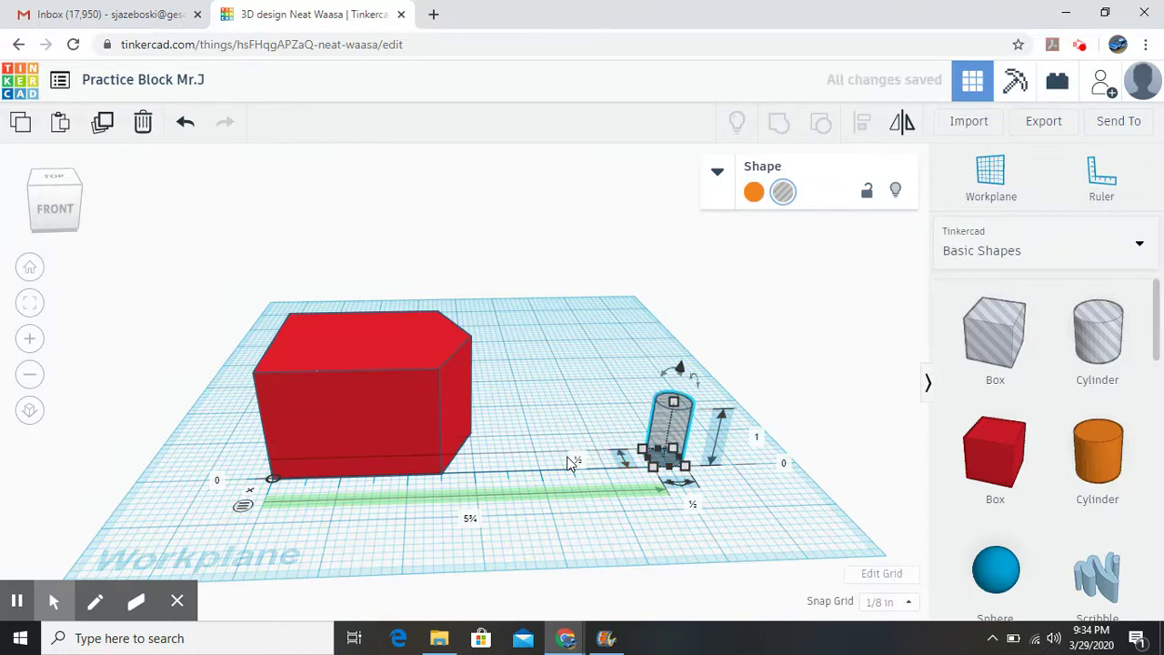
click(756, 437)
text(2)
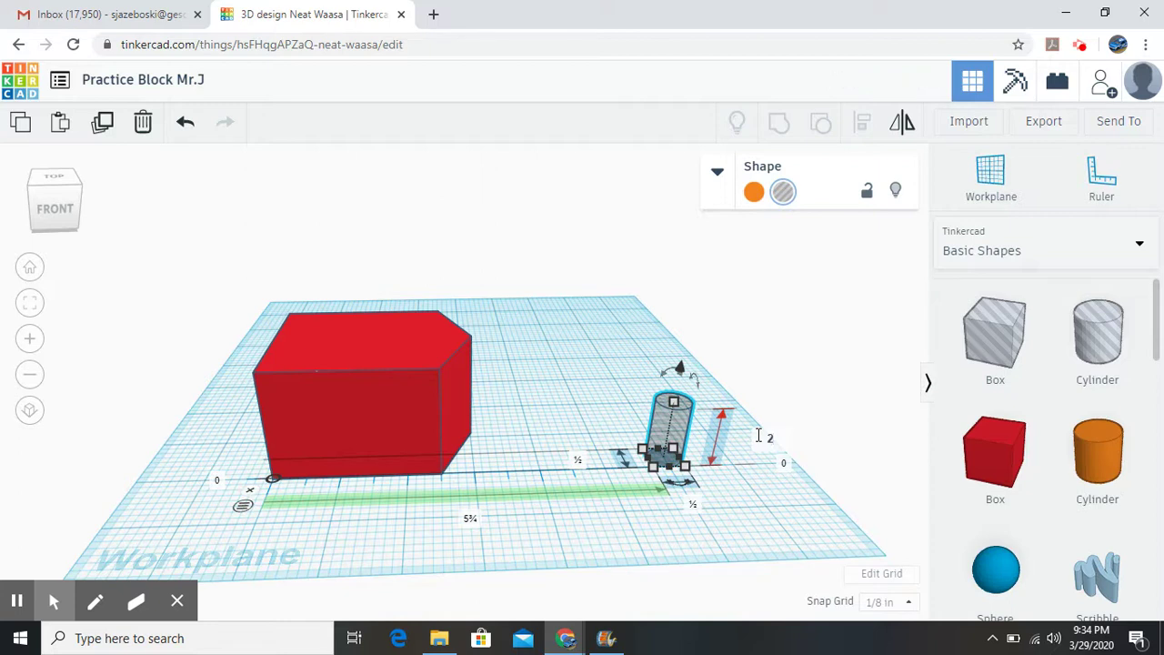
key(Return)
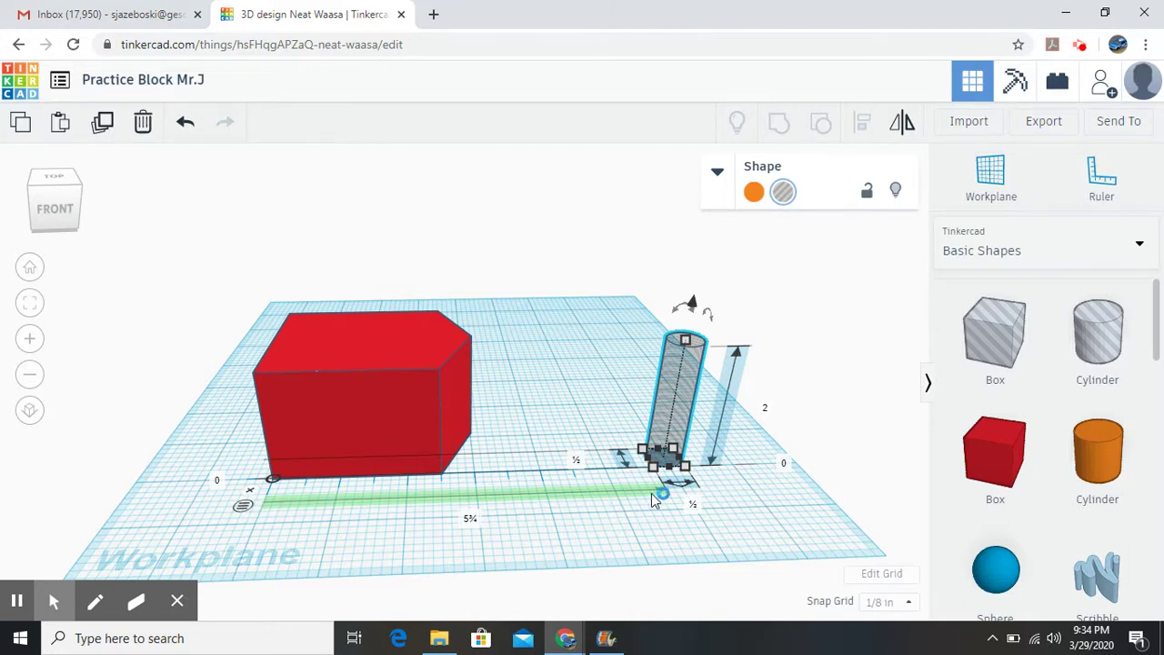
Switch the ruler to measure offsets to the midpoint of the cylinder hole.
right_drag(741, 511, 721, 569)
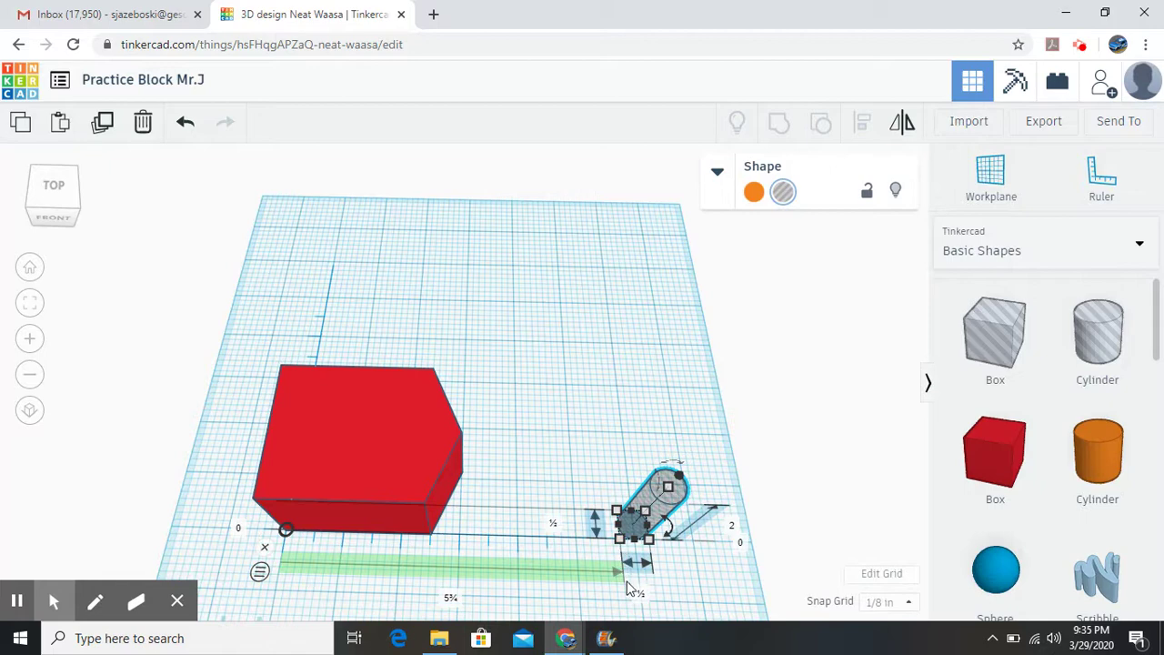
right_drag(691, 563, 610, 586)
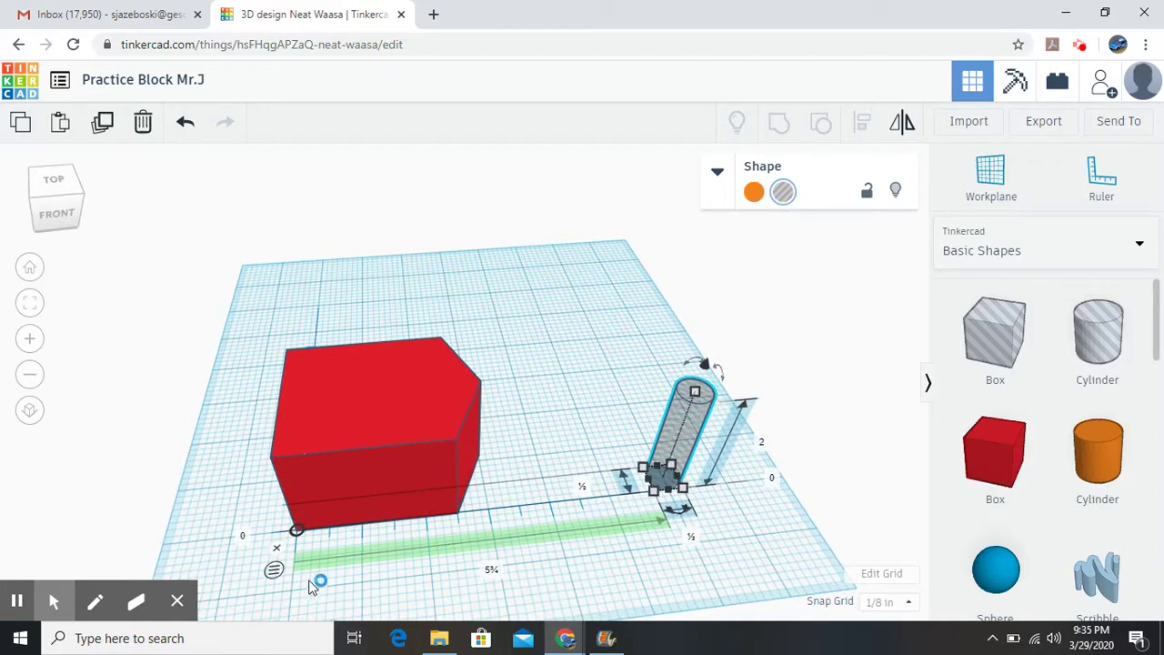
right_drag(273, 601, 264, 583)
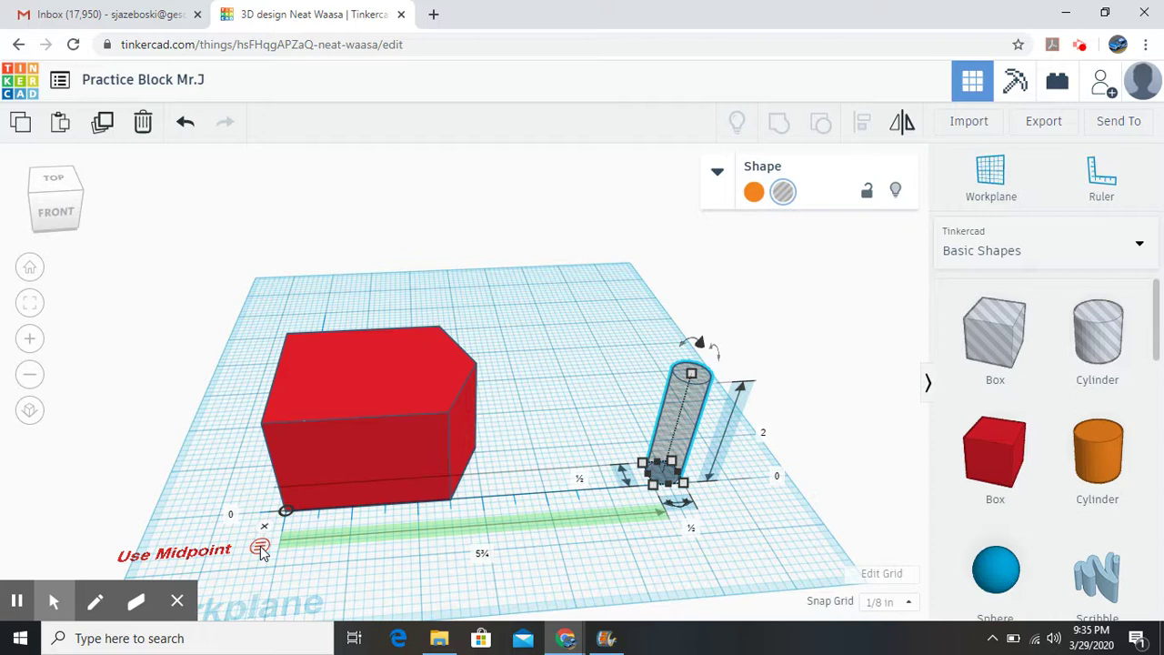
click(260, 548)
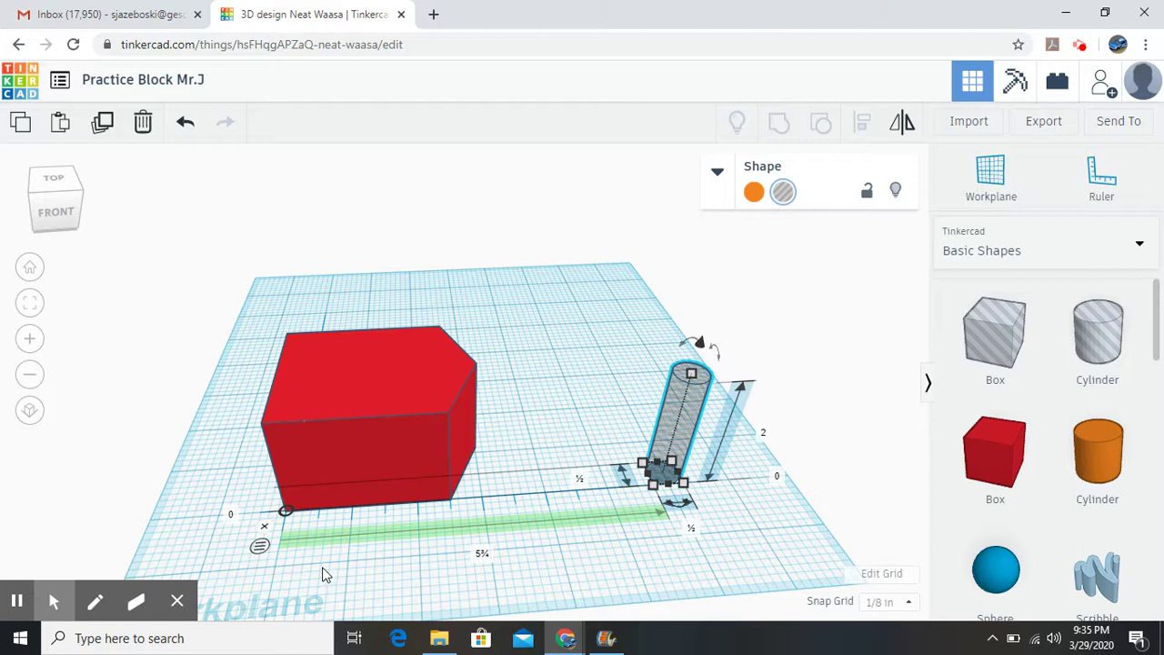
click(261, 547)
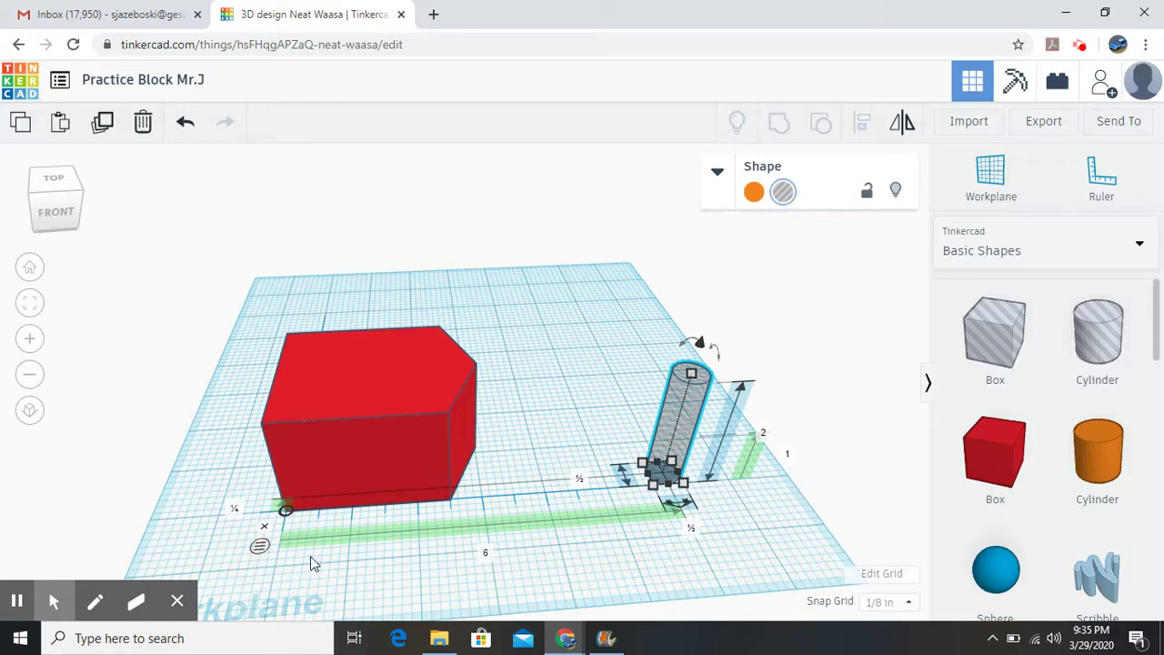
Position the cylinder hole's midpoint 1.5 in across and 1.125 in back from the ruler origin, inside the block.
right_drag(751, 538, 754, 567)
click(637, 528)
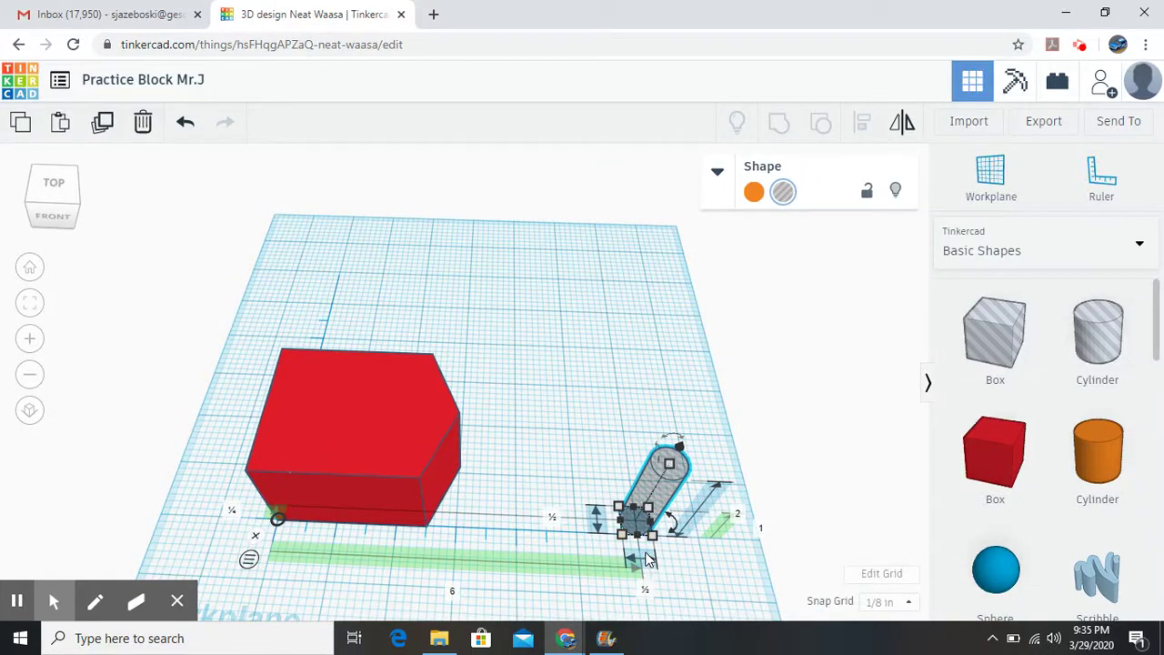
right_drag(697, 592, 531, 506)
click(528, 496)
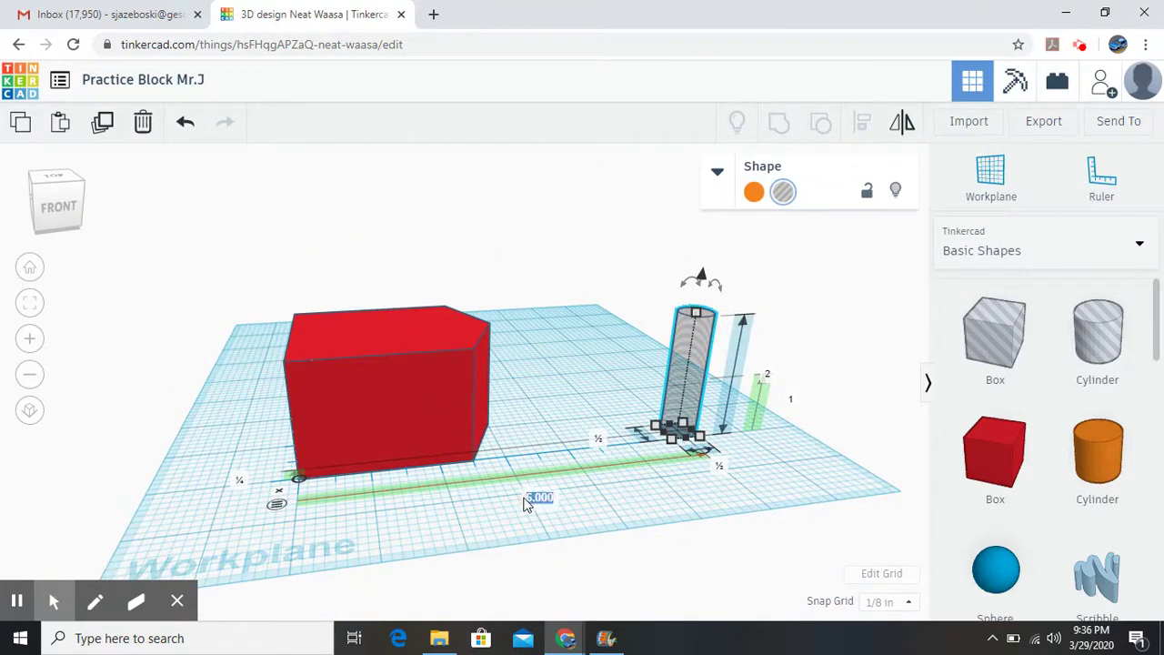
text(1.5)
key(Return)
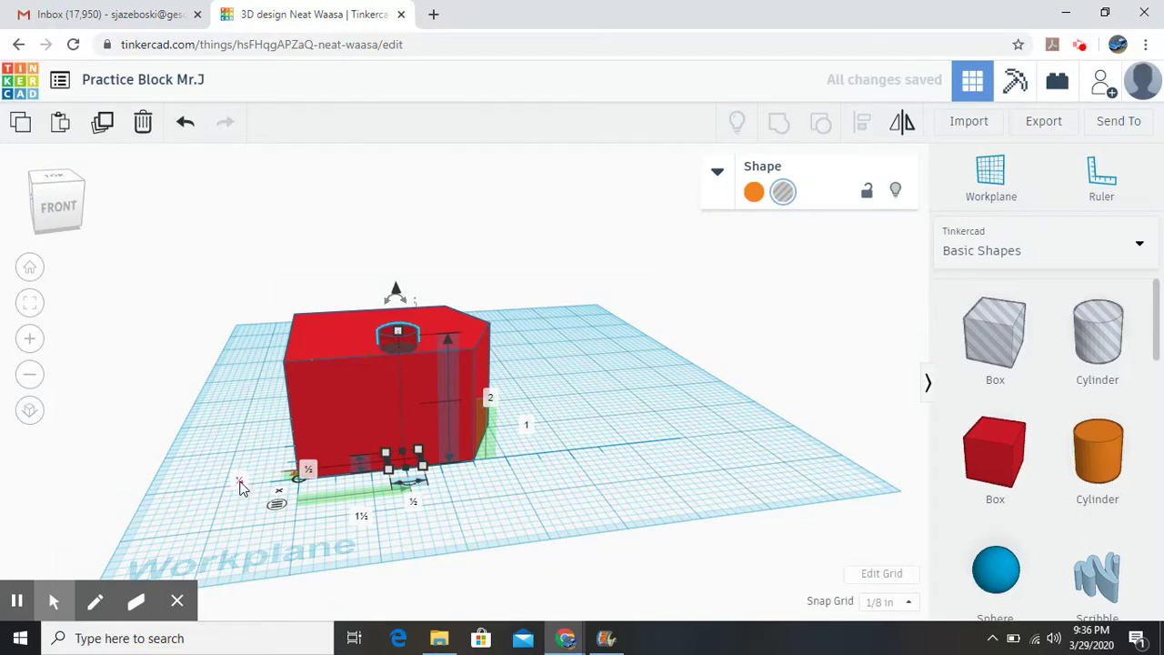
click(240, 482)
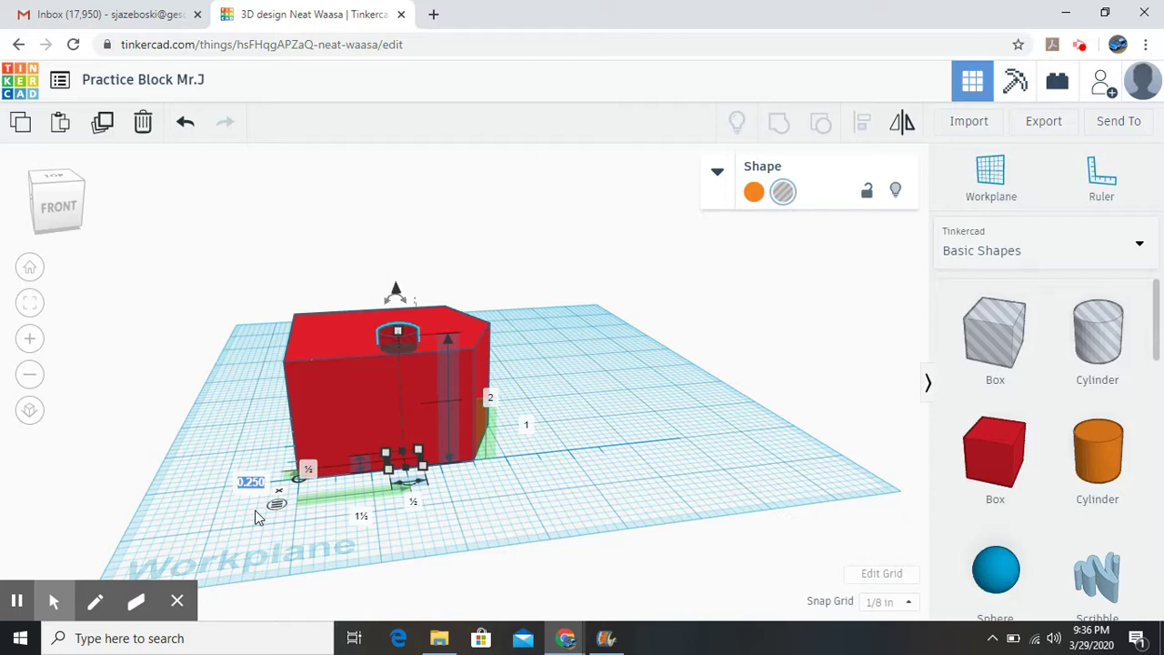
text(1.125)
key(Return)
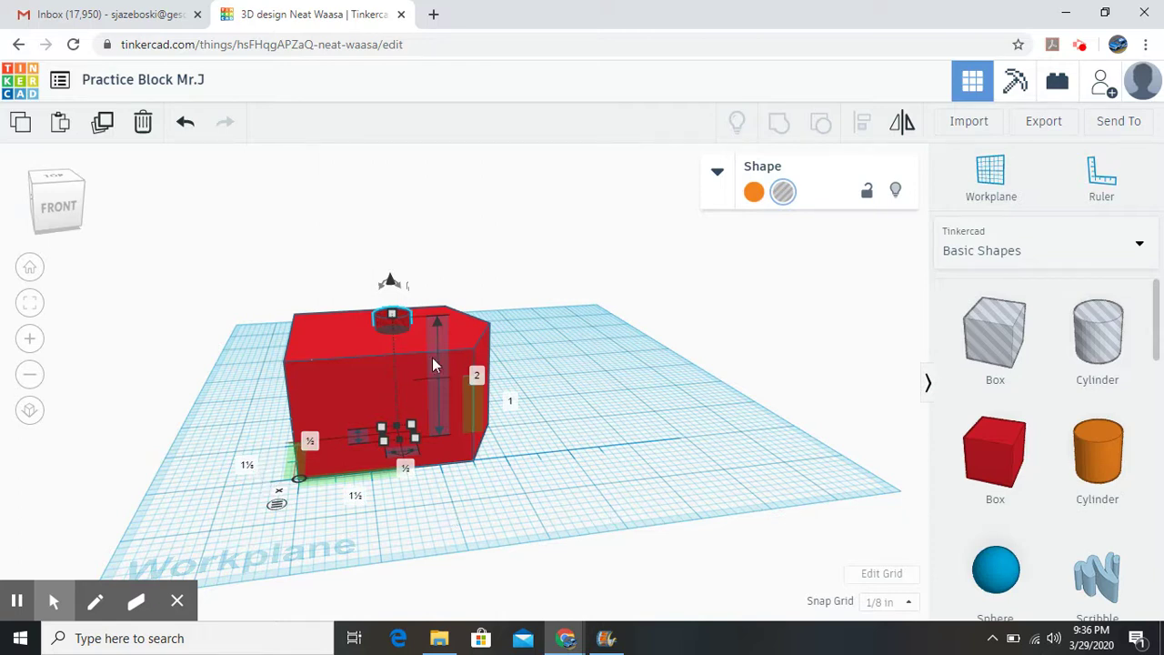
Select the block and the cylinder hole together and group them to cut the hole through the block.
drag(248, 290, 615, 523)
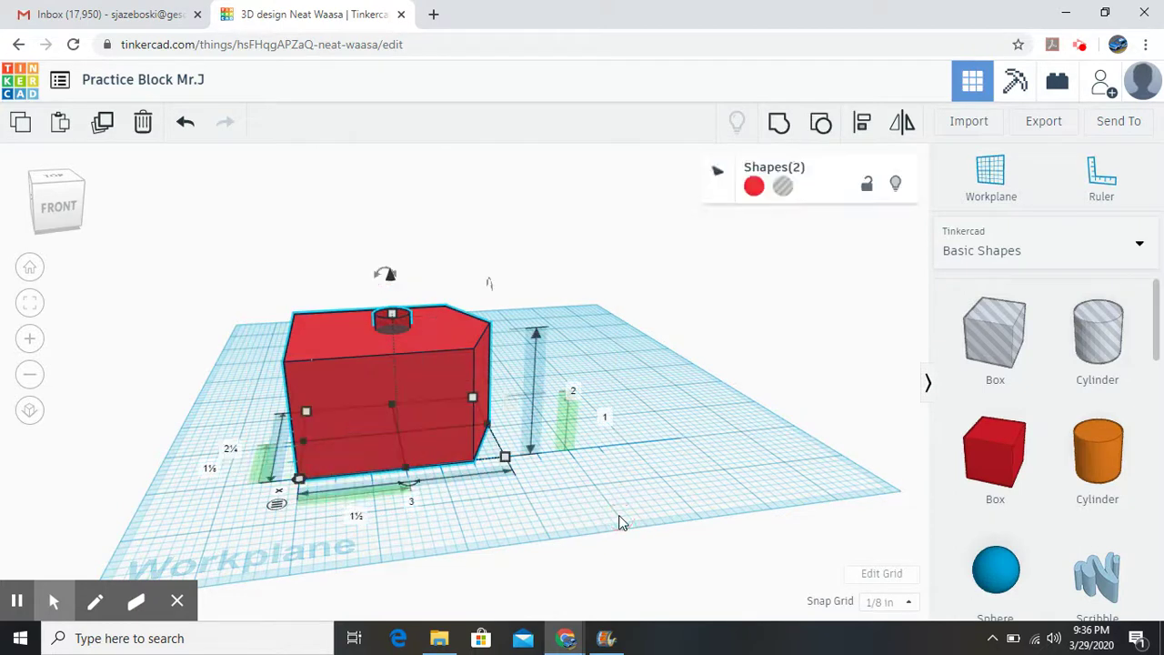
click(780, 125)
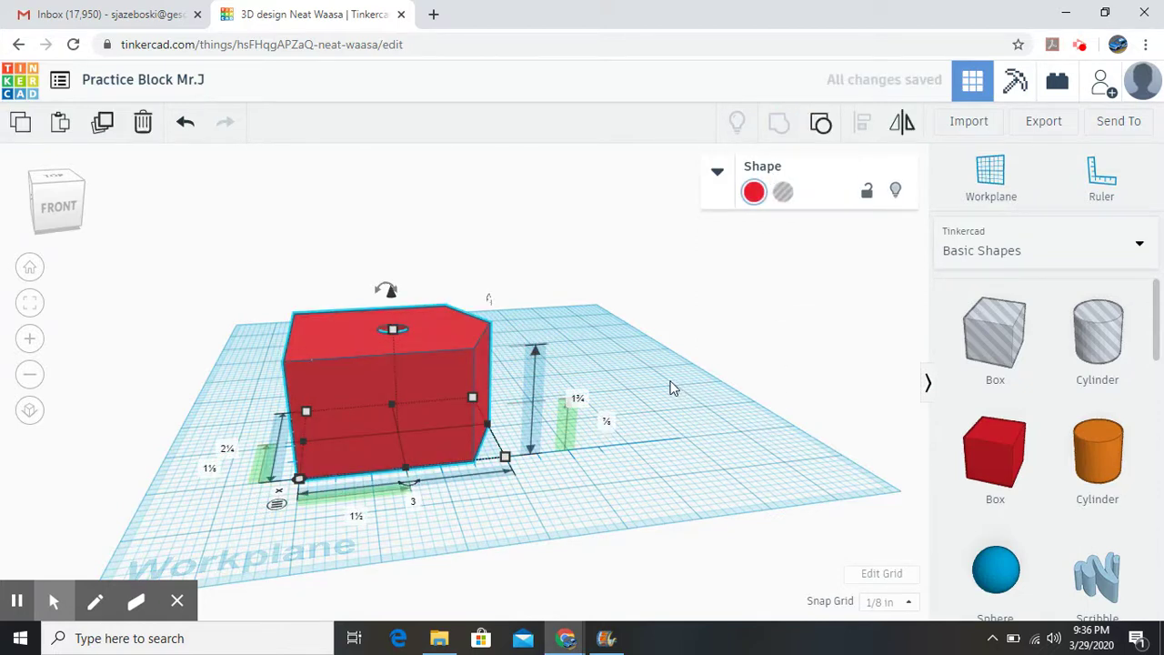
mouse_move(280, 499)
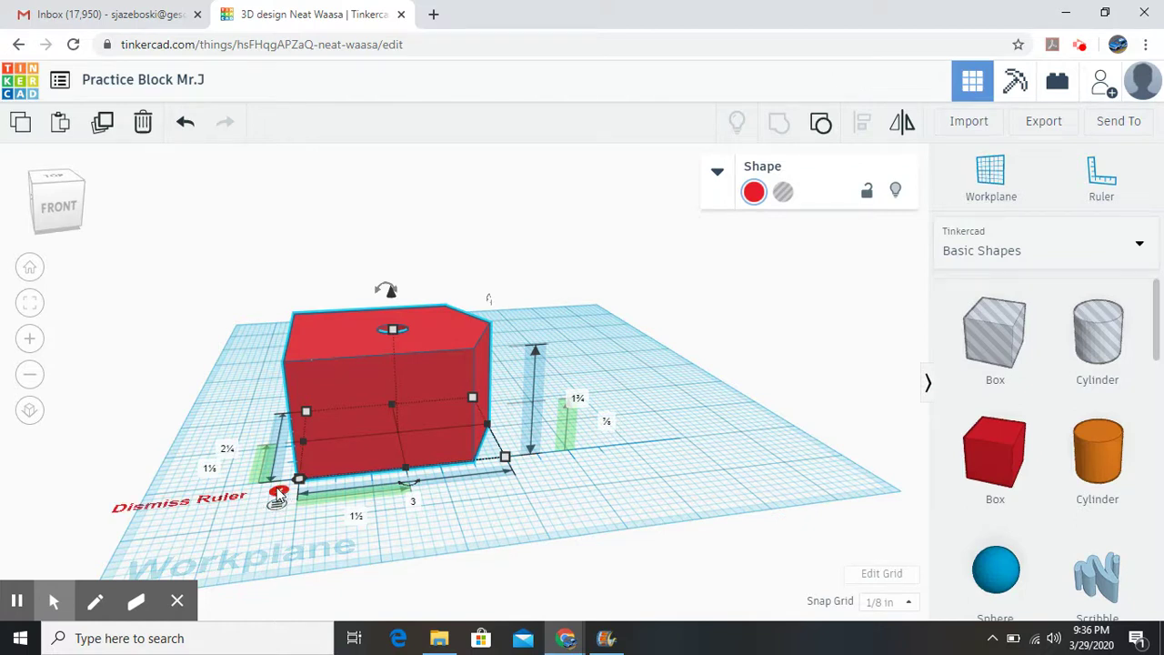
Dismiss the ruler from the workplane and deselect the grouped block.
click(279, 494)
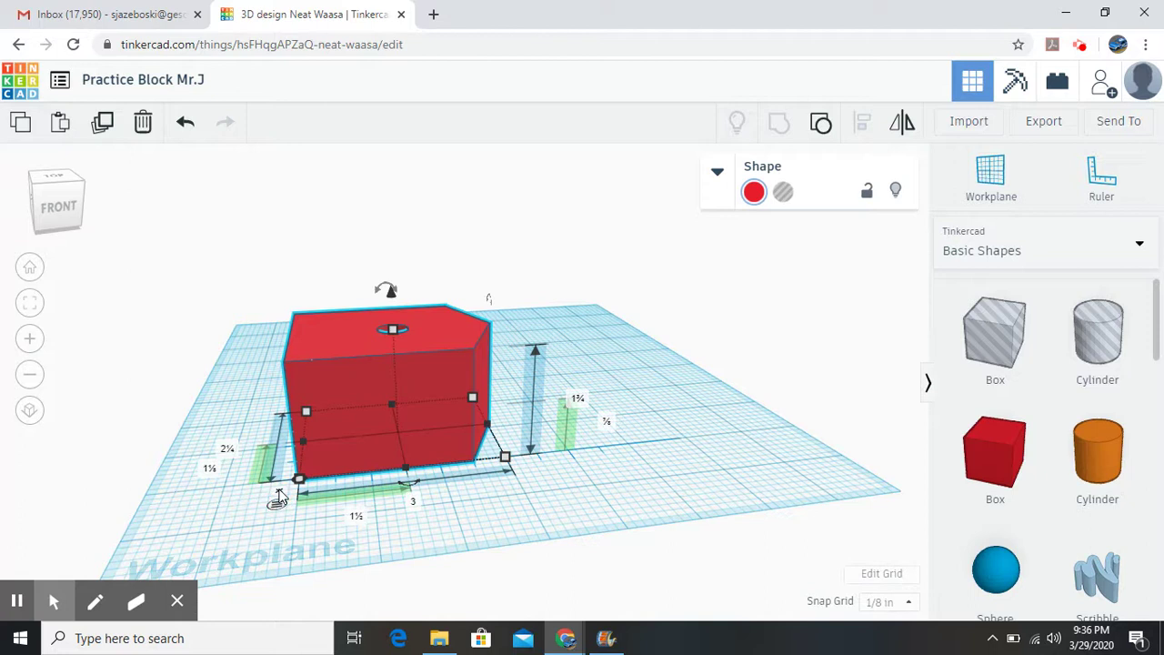
click(279, 494)
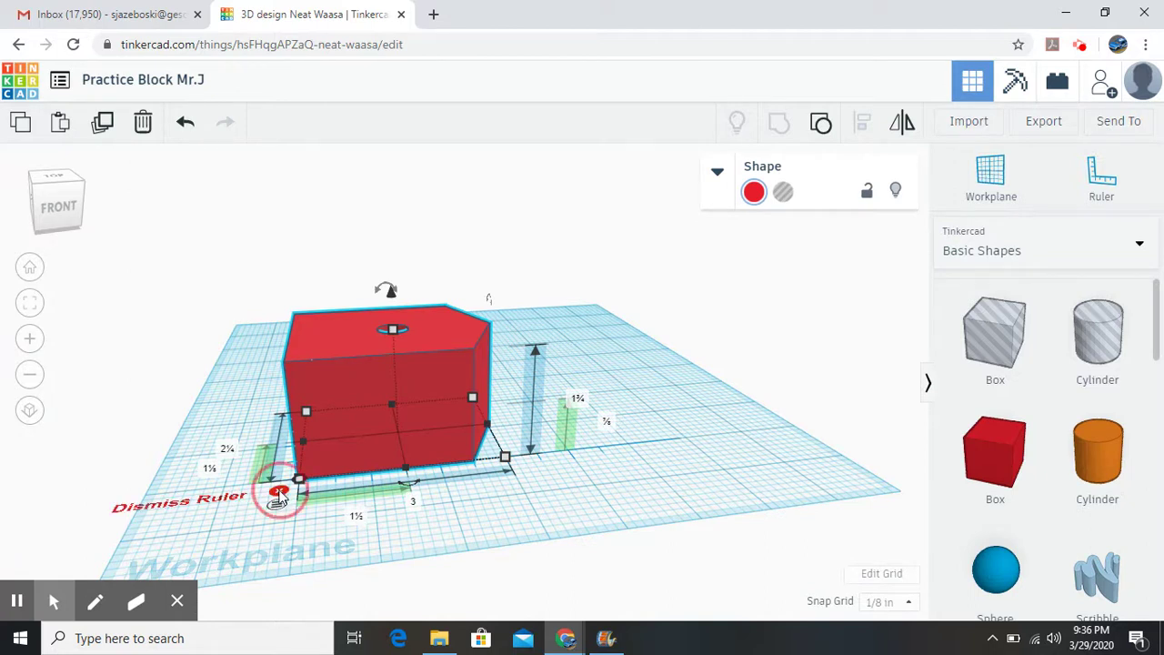
click(625, 418)
Change the grouped block's solid colour from the presets to the medium-row dark blue between light blue and purple.
right_drag(625, 420, 476, 464)
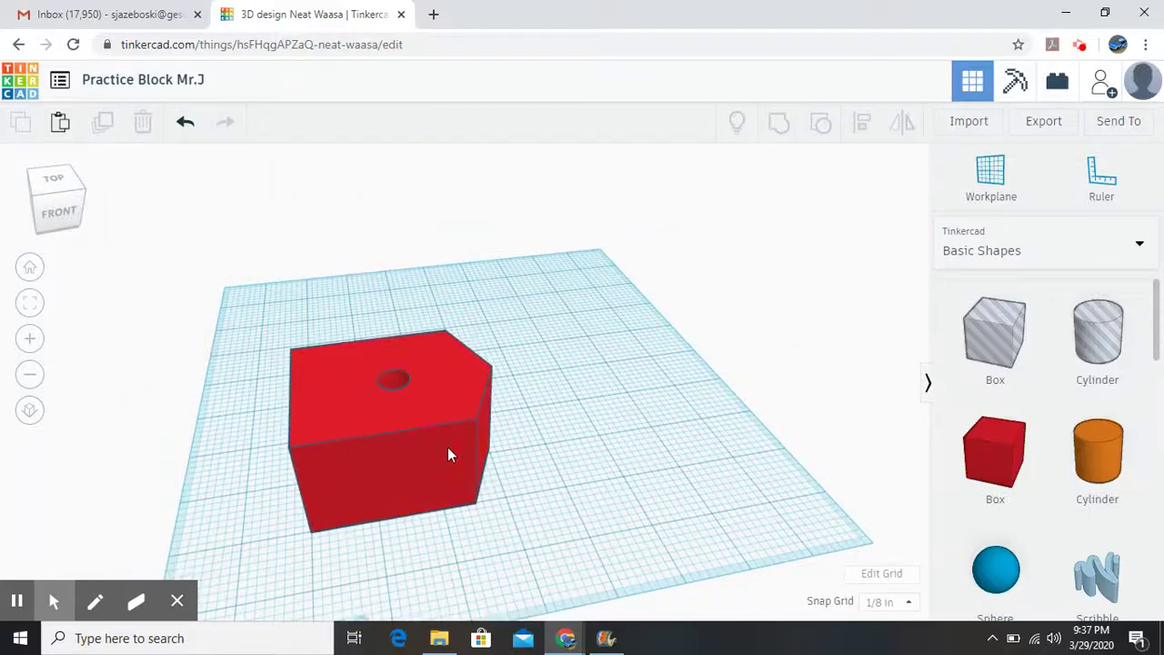
click(434, 451)
click(753, 193)
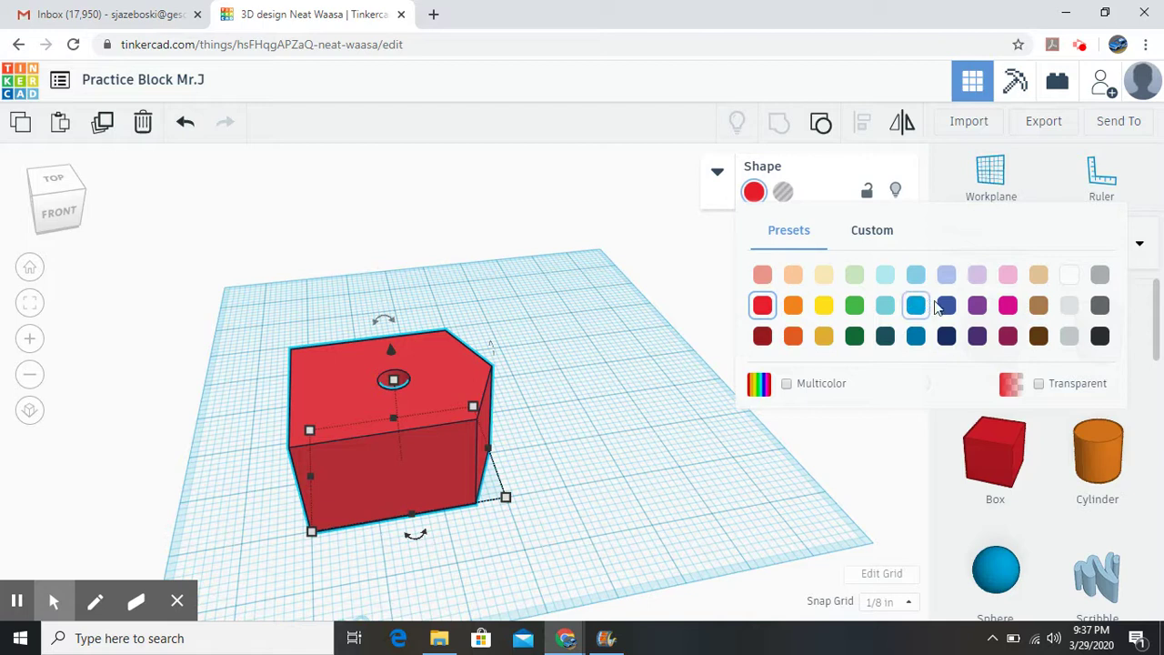
click(946, 305)
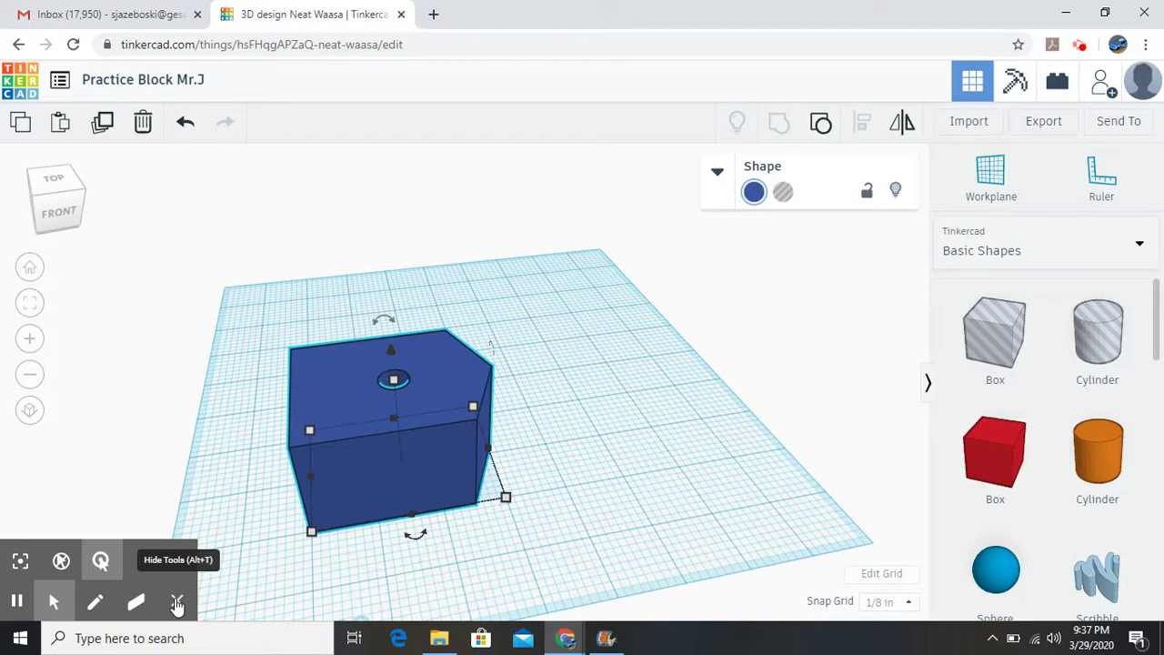
click(178, 603)
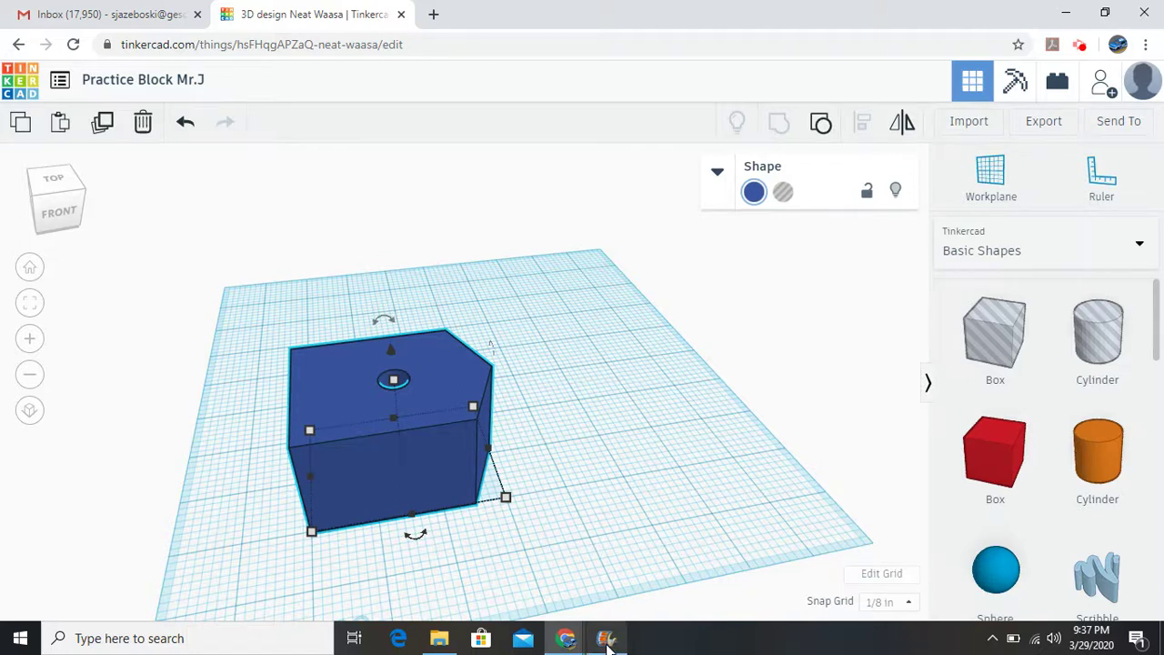
mouse_move(608, 641)
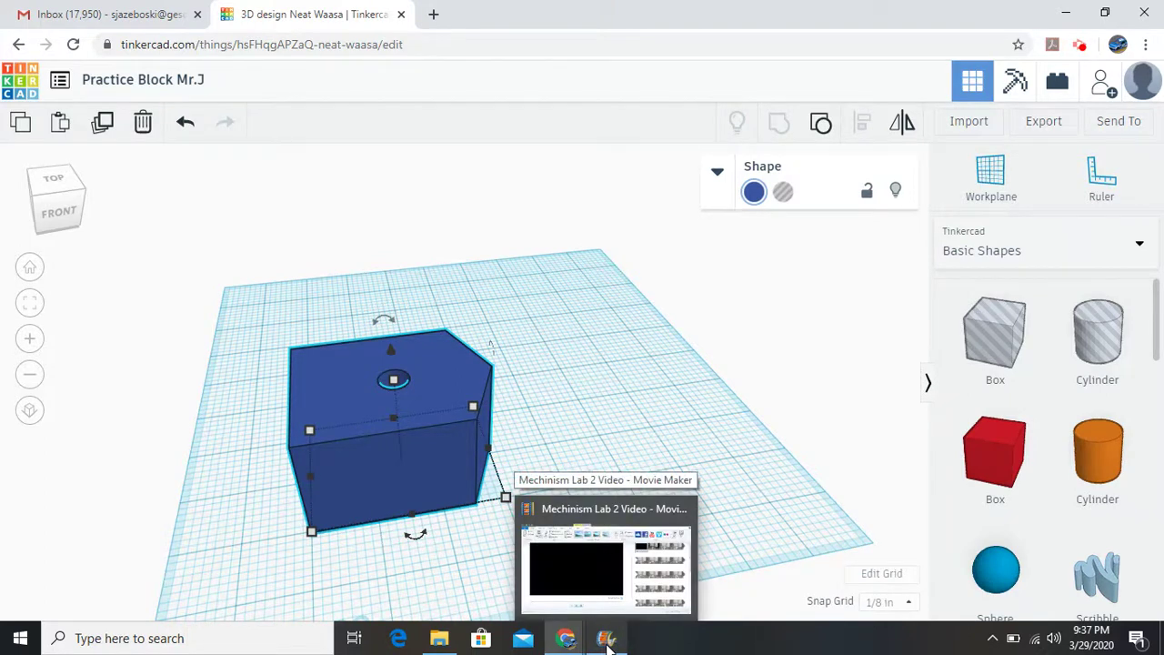
mouse_move(566, 640)
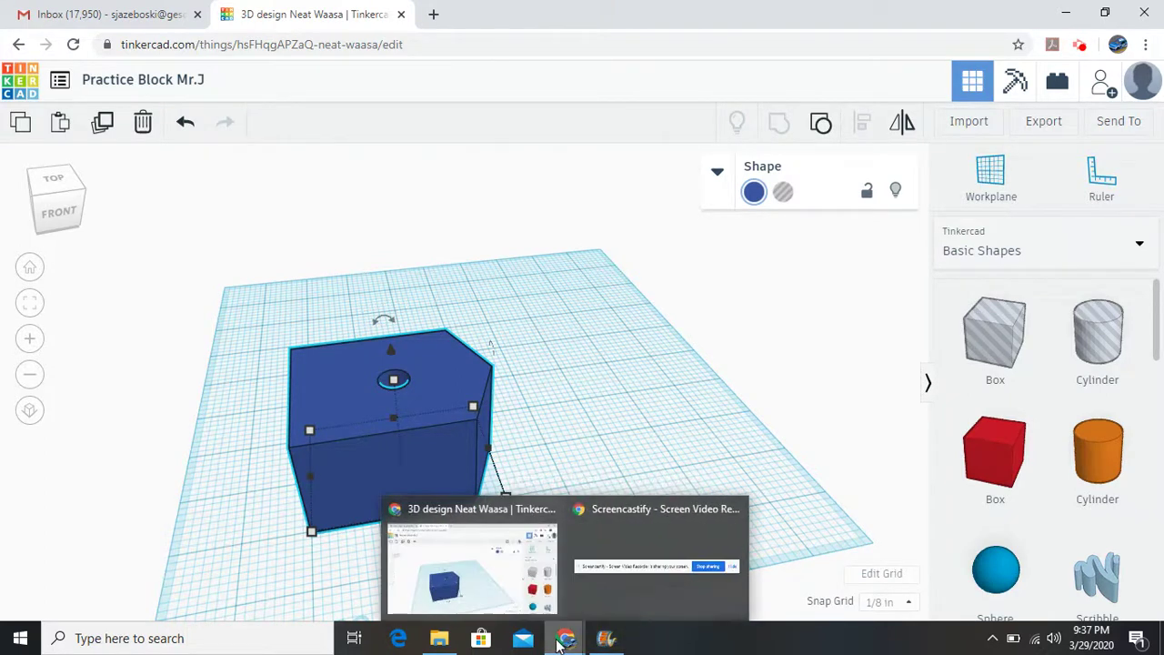
click(600, 614)
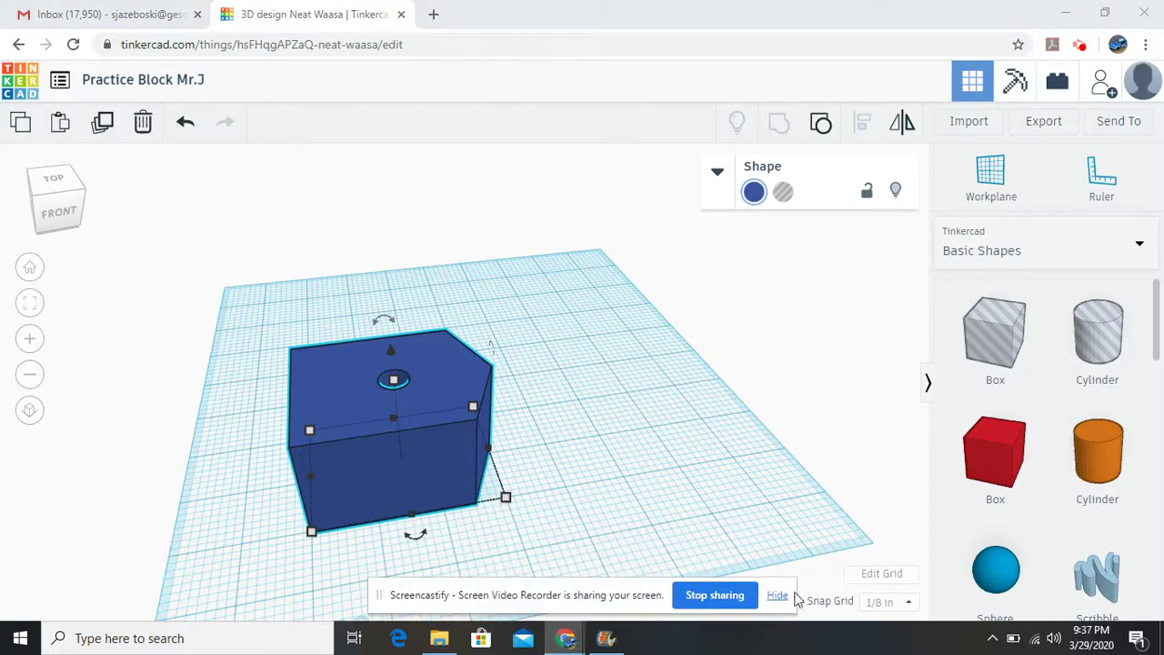